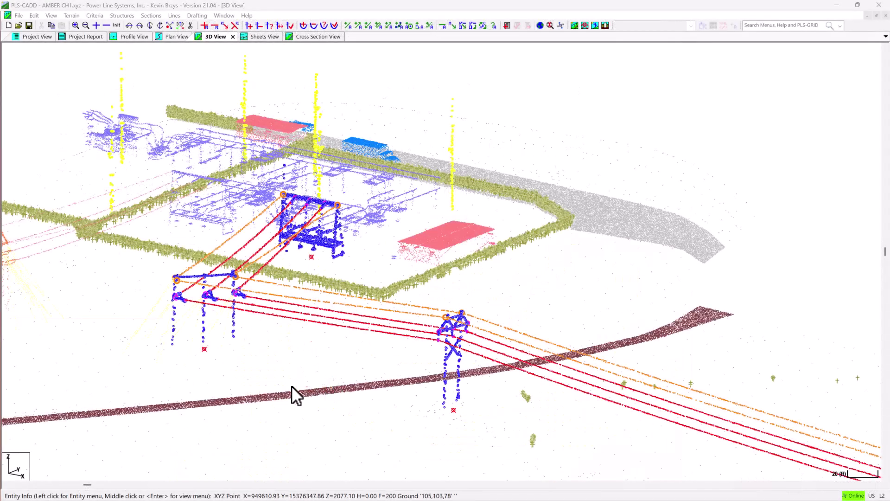
- Orbit and zoom the 3D view around the tower
{"action": "scroll", "coordinate": [292, 386], "scroll_direction": "up", "scroll_amount": 2}
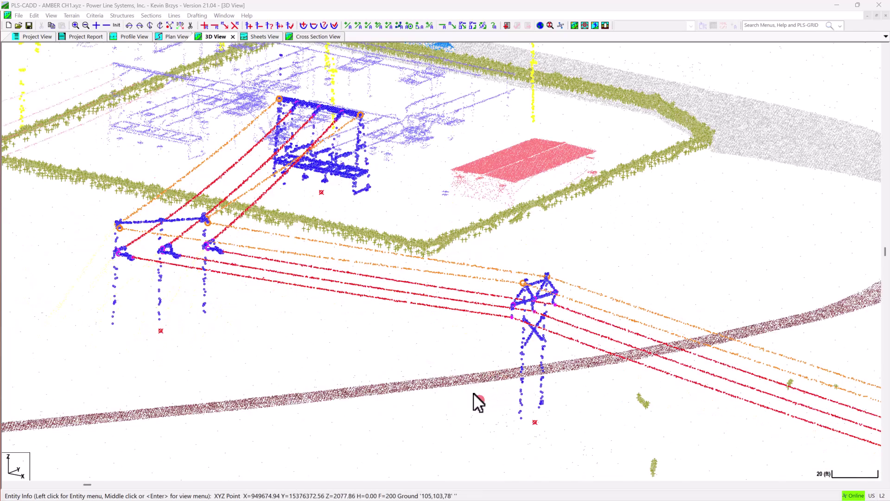
{"action": "middle_click", "coordinate": [483, 378]}
{"action": "left_click", "coordinate": [488, 371]}
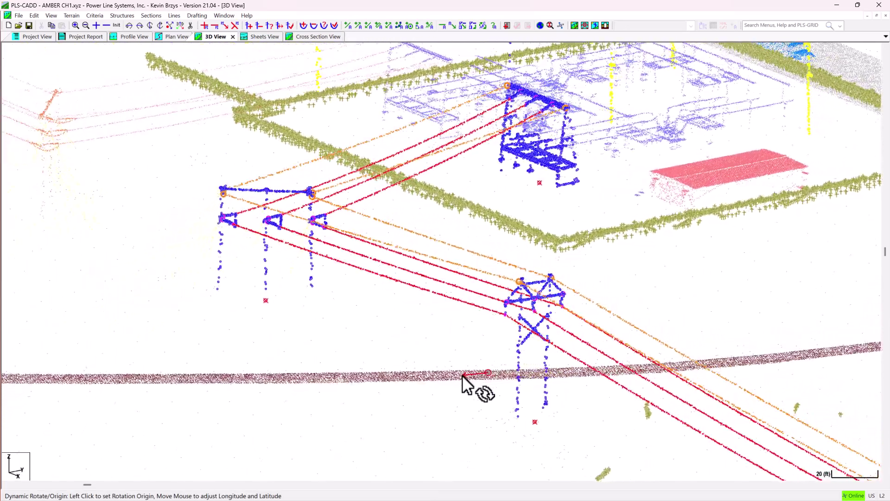
{"action": "left_click", "coordinate": [506, 369]}
{"action": "scroll", "coordinate": [572, 369], "scroll_direction": "up", "scroll_amount": 2}
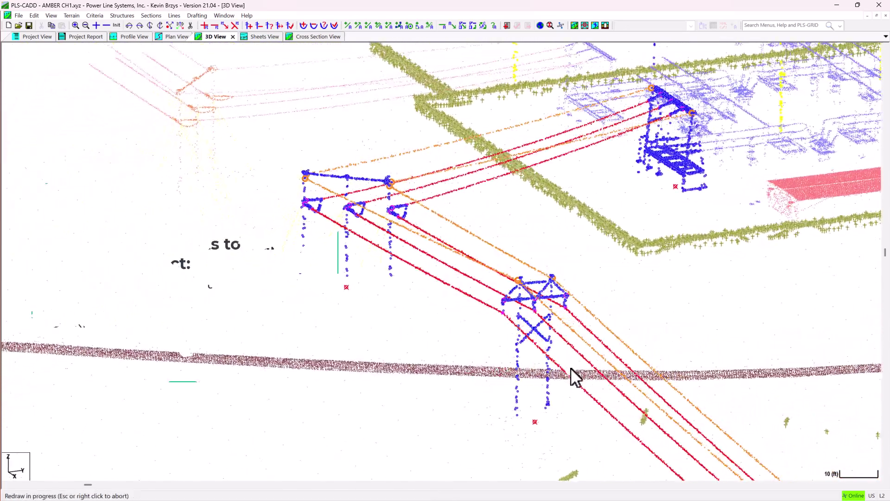
{"action": "scroll", "coordinate": [571, 368], "scroll_direction": "up", "scroll_amount": 1}
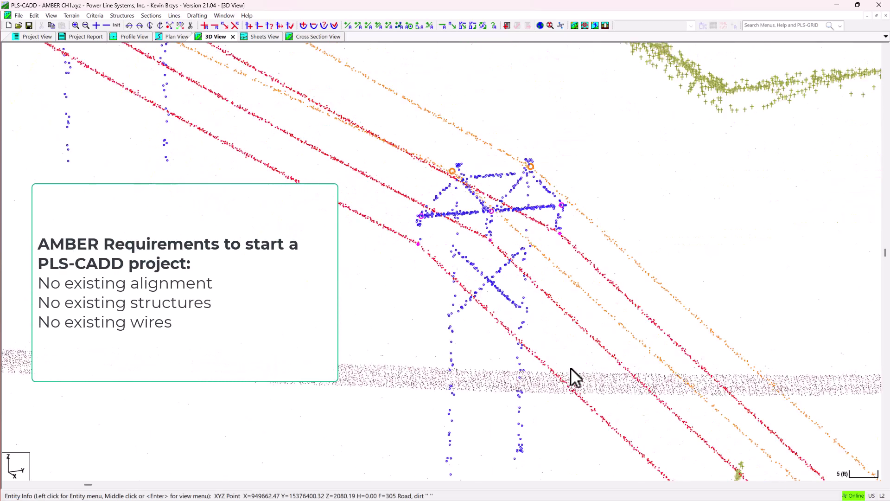
{"action": "scroll", "coordinate": [473, 339], "scroll_direction": "down", "scroll_amount": 1}
{"action": "scroll", "coordinate": [485, 359], "scroll_direction": "up", "scroll_amount": 1}
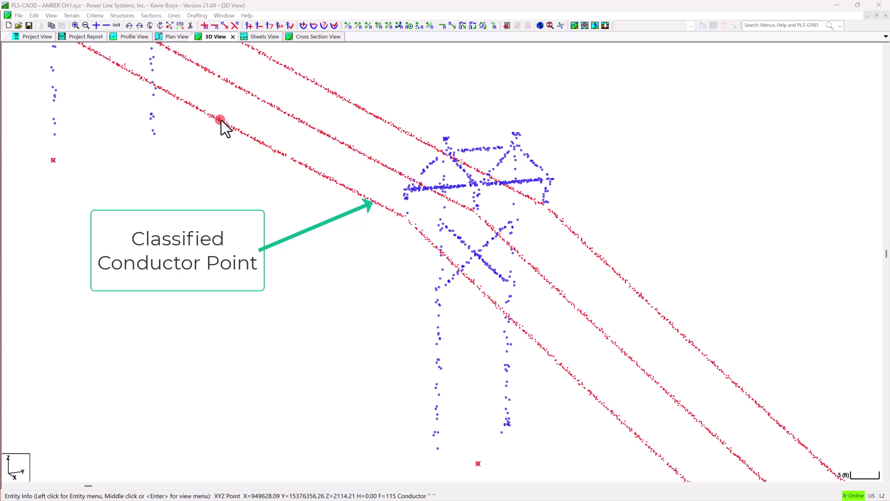
- Check the feature codes of the conductor and shield wire LiDAR points
{"action": "left_click", "coordinate": [198, 64]}
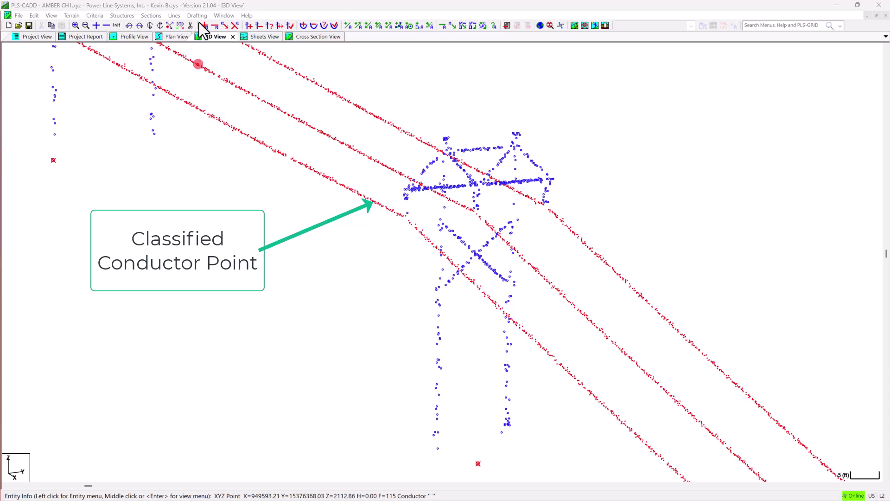
{"action": "left_click", "coordinate": [323, 177]}
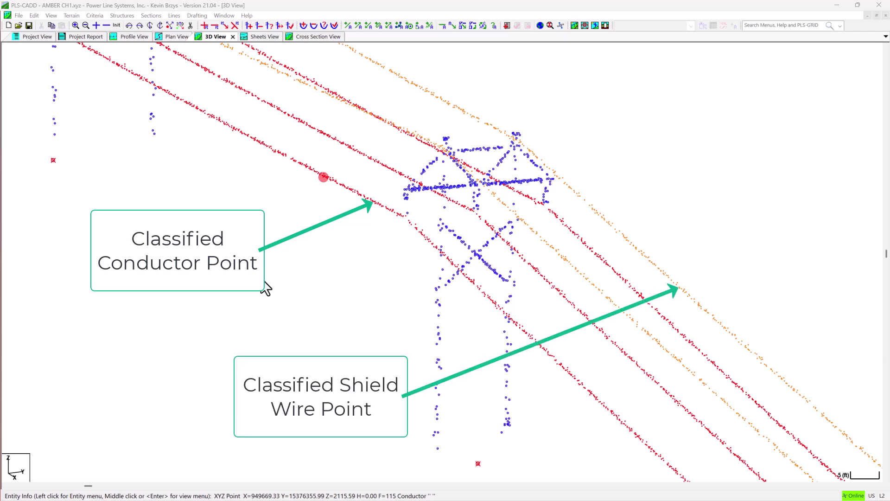
{"action": "left_click", "coordinate": [232, 131]}
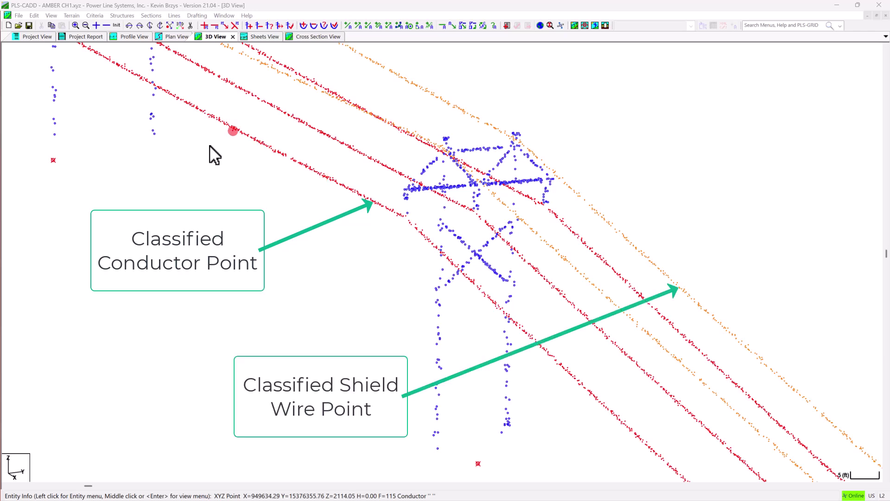
{"action": "left_click", "coordinate": [176, 52]}
{"action": "left_click", "coordinate": [346, 46]}
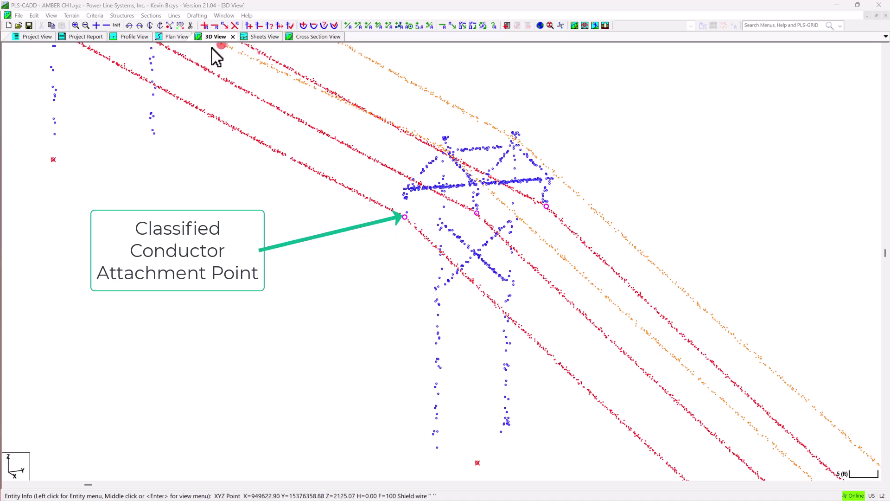
{"action": "left_click", "coordinate": [190, 60]}
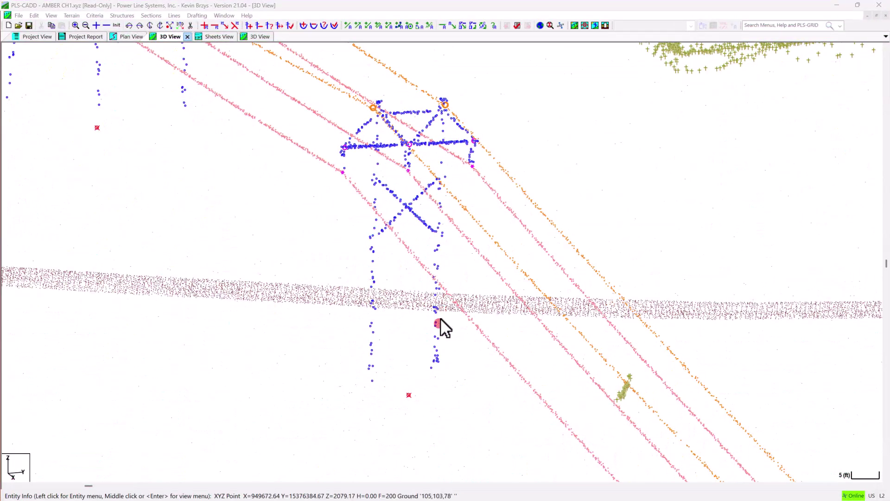
- Fit the entire line in the view and launch the Automatic Model Builder (AMBER)
{"action": "scroll", "coordinate": [440, 319], "scroll_direction": "down", "scroll_amount": 2}
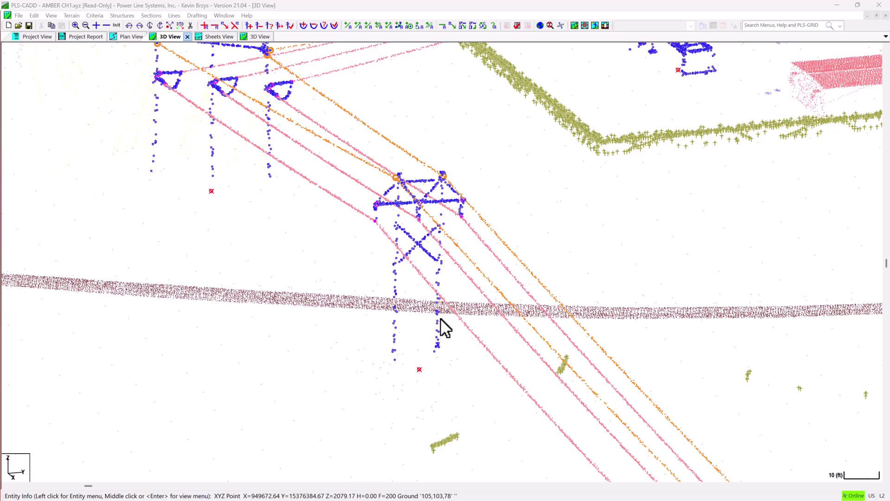
{"action": "scroll", "coordinate": [440, 319], "scroll_direction": "down", "scroll_amount": 2}
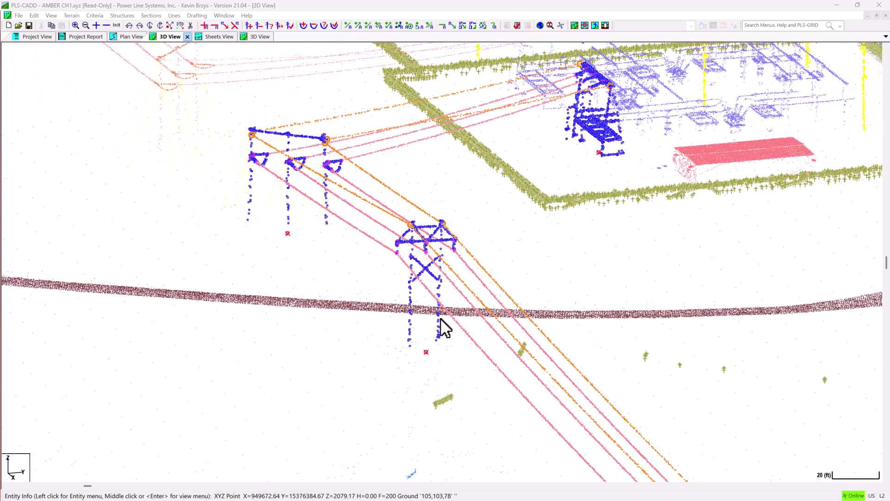
{"action": "scroll", "coordinate": [260, 251], "scroll_direction": "down", "scroll_amount": 2}
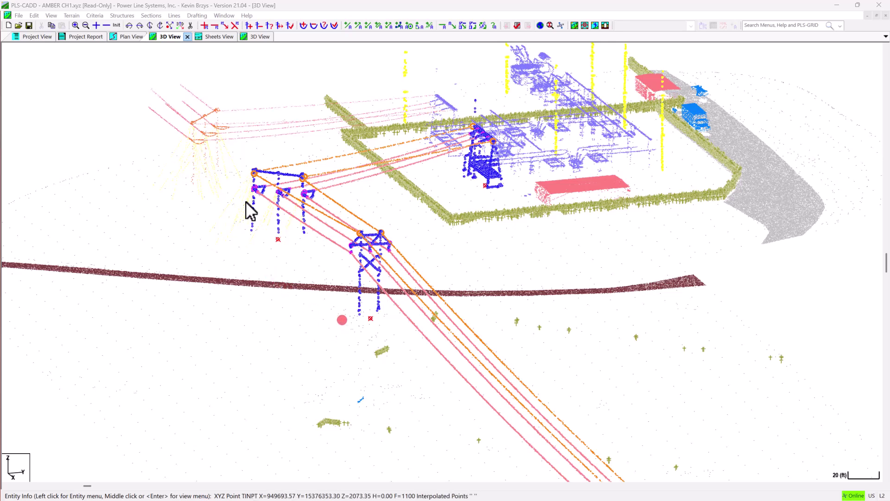
{"action": "left_click", "coordinate": [115, 26]}
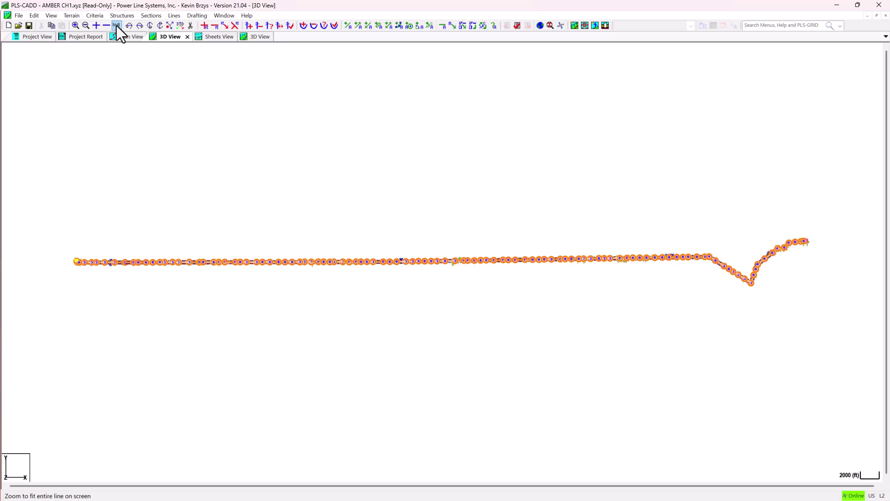
{"action": "left_click", "coordinate": [72, 15]}
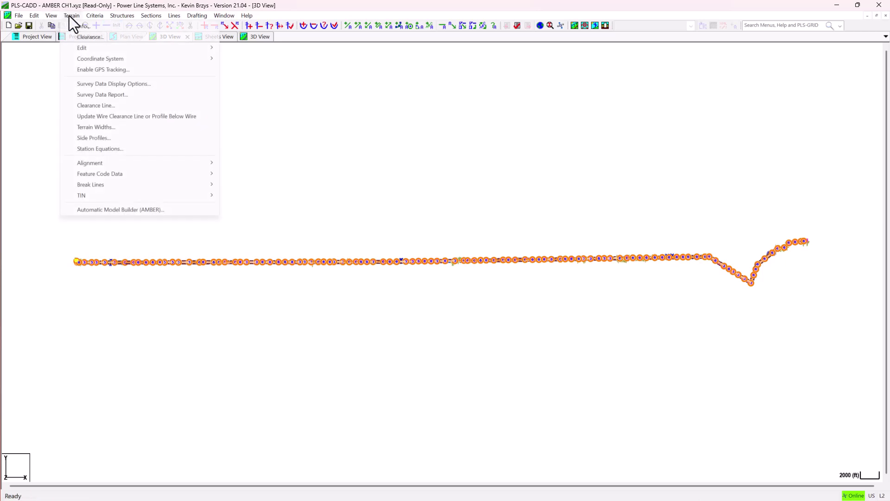
{"action": "left_click", "coordinate": [107, 210]}
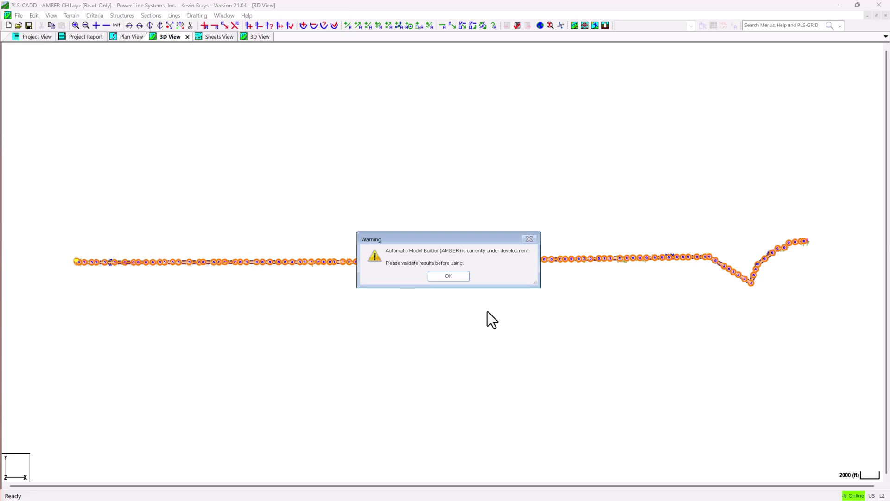
- Dismiss the AMBER warning and set row 1 to start set 1, end set 11, phase 1
{"action": "left_click", "coordinate": [442, 276]}
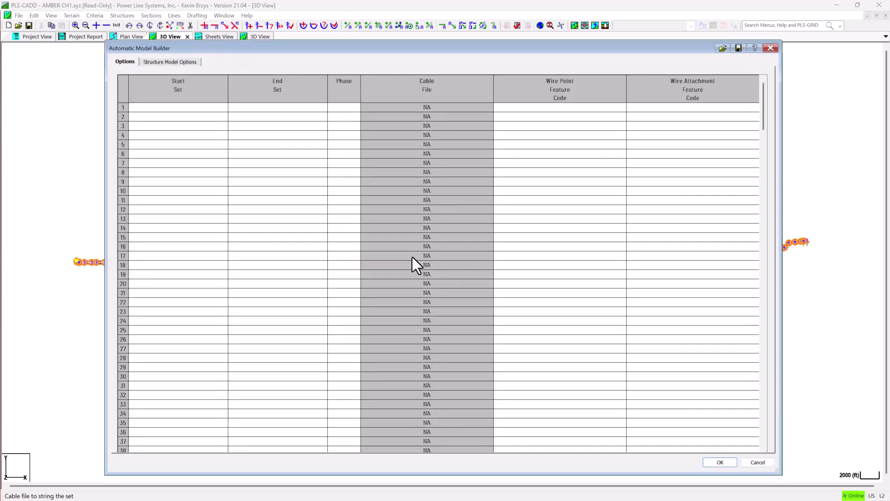
{"action": "left_click", "coordinate": [208, 111]}
{"action": "left_click", "coordinate": [208, 111]}
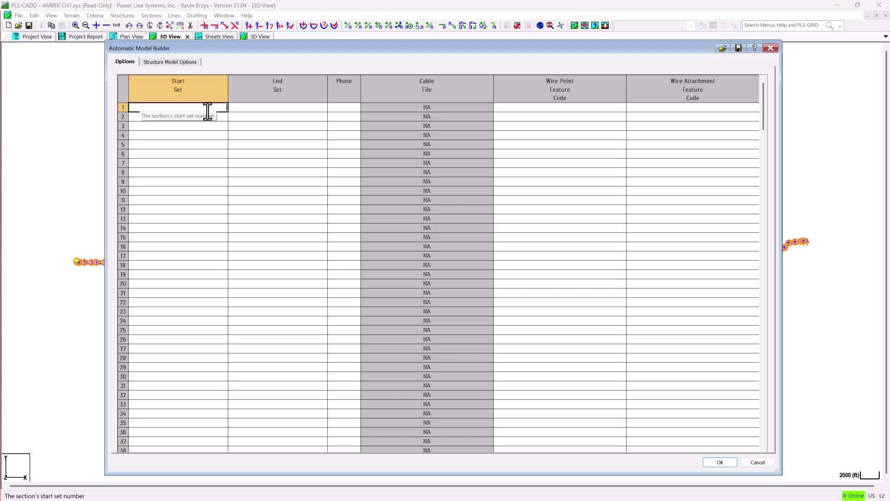
{"action": "type", "text": "1"}
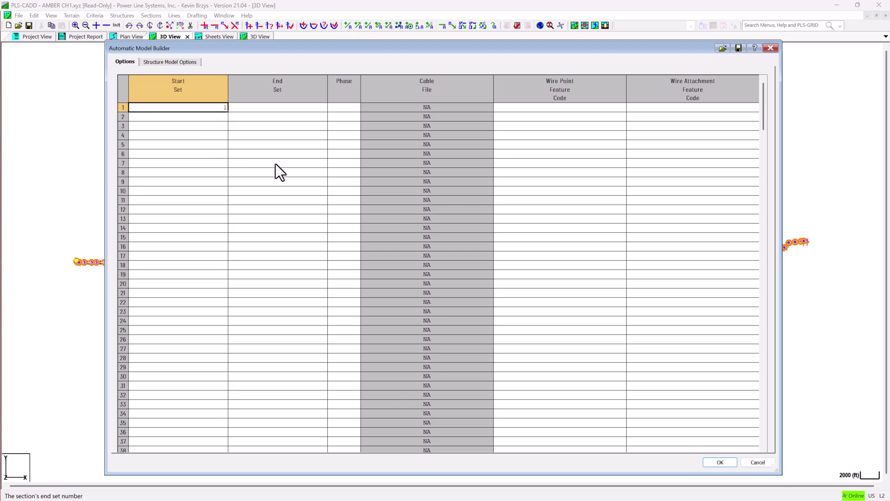
{"action": "left_click", "coordinate": [280, 108]}
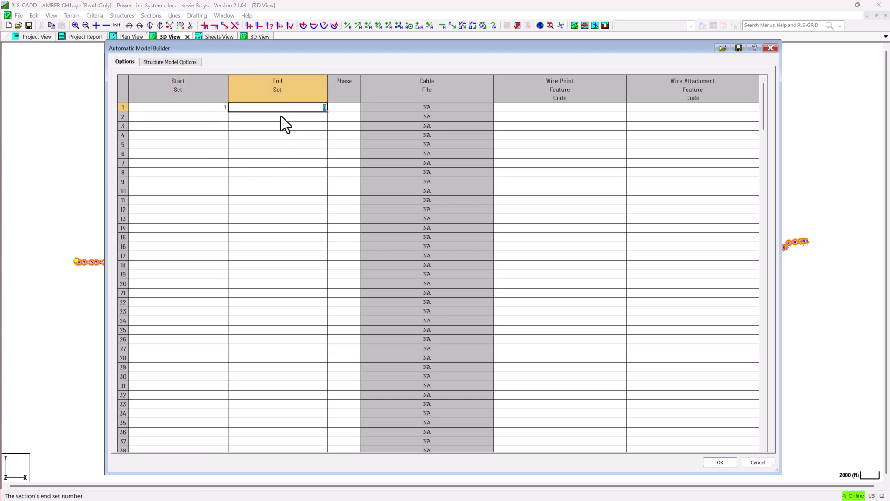
{"action": "type", "text": "11"}
{"action": "left_click", "coordinate": [348, 109]}
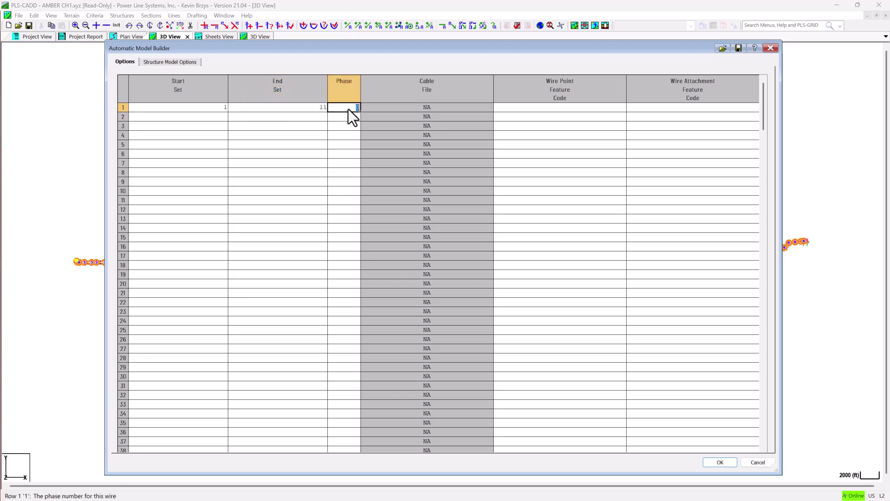
{"action": "type", "text": "1"}
- Give row 1 wire point code 100 Shield wire and attachment code 538 Shield Wire Attachment Point
{"action": "left_click", "coordinate": [568, 109]}
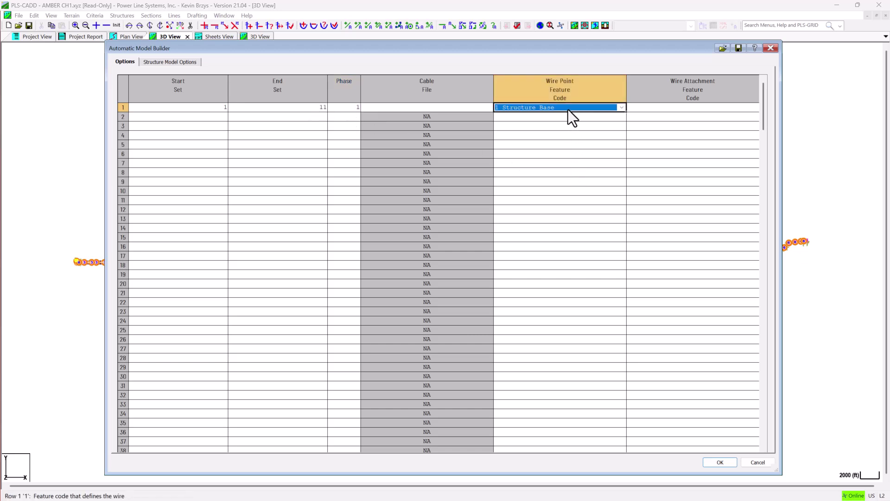
{"action": "left_click", "coordinate": [568, 109]}
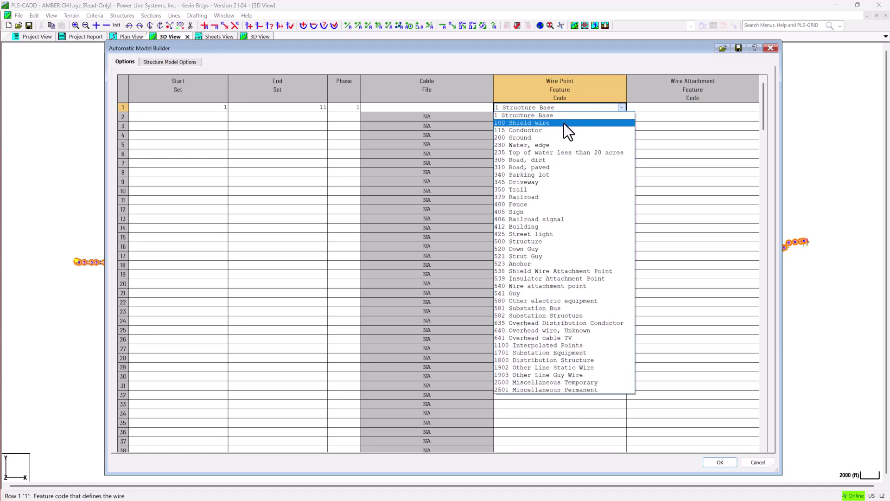
{"action": "left_click", "coordinate": [564, 123]}
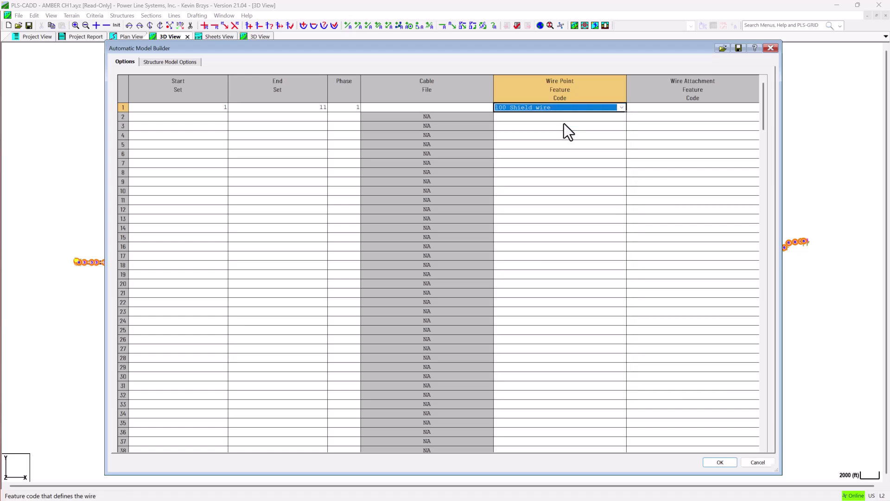
{"action": "left_click", "coordinate": [670, 109]}
{"action": "left_click", "coordinate": [669, 109]}
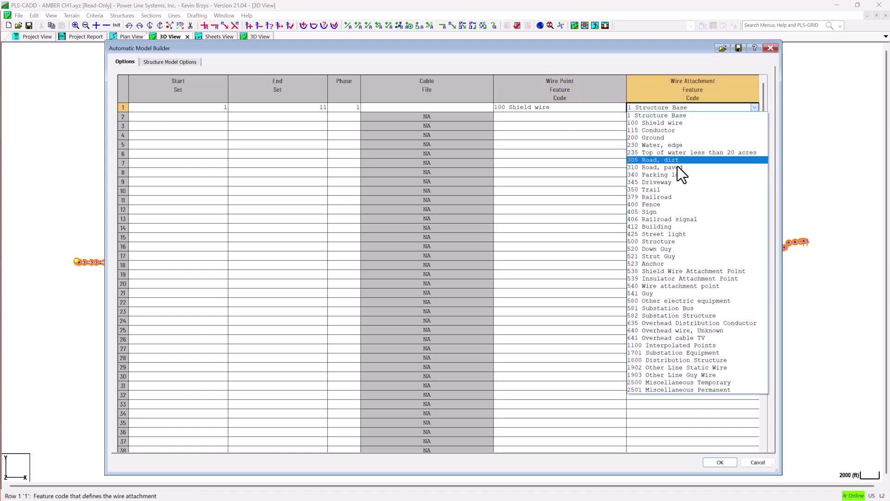
{"action": "left_click", "coordinate": [665, 272]}
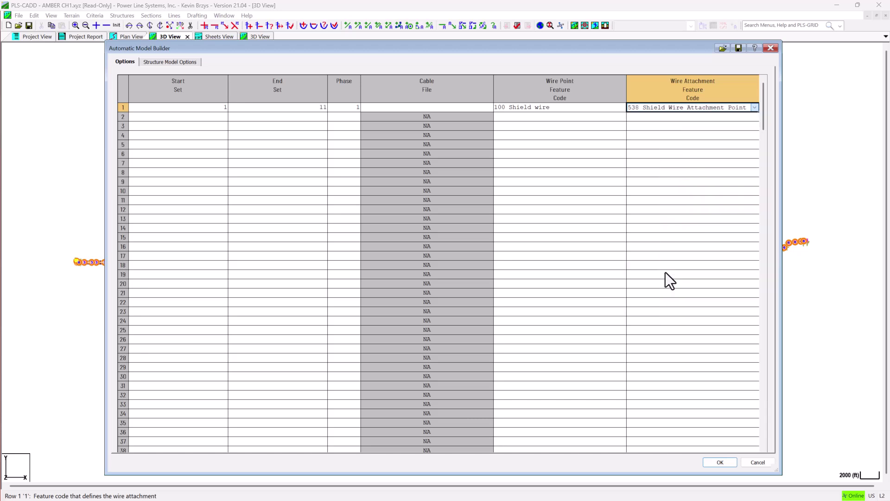
{"action": "left_click", "coordinate": [436, 107]}
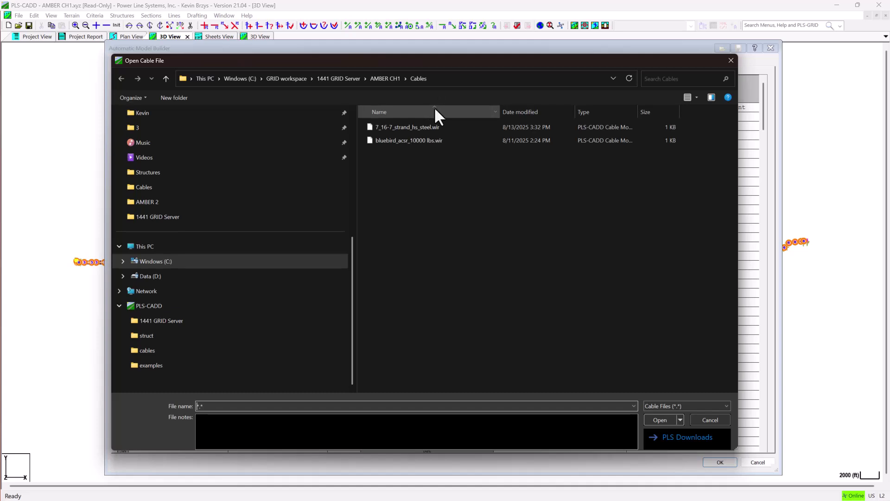
- Load 7_16-7_strand_hs_steel.wir as row 1's cable file and commit the entry
{"action": "double_click", "coordinate": [422, 126]}
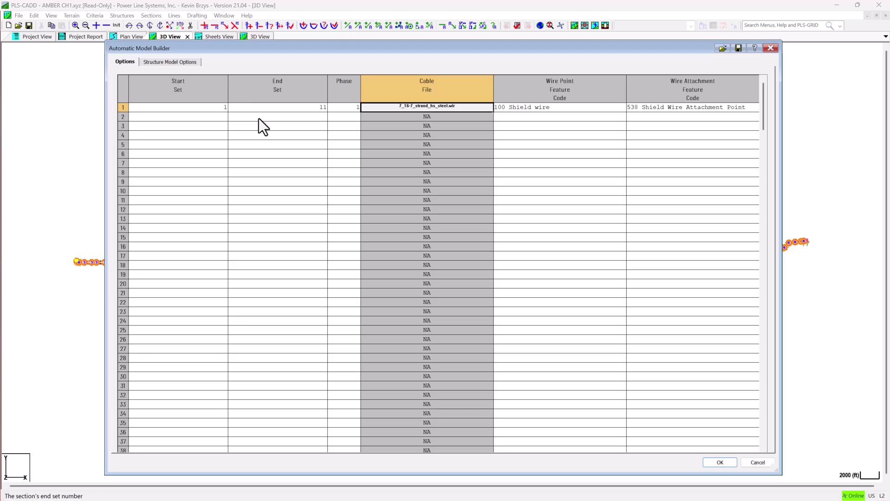
{"action": "left_click", "coordinate": [259, 118]}
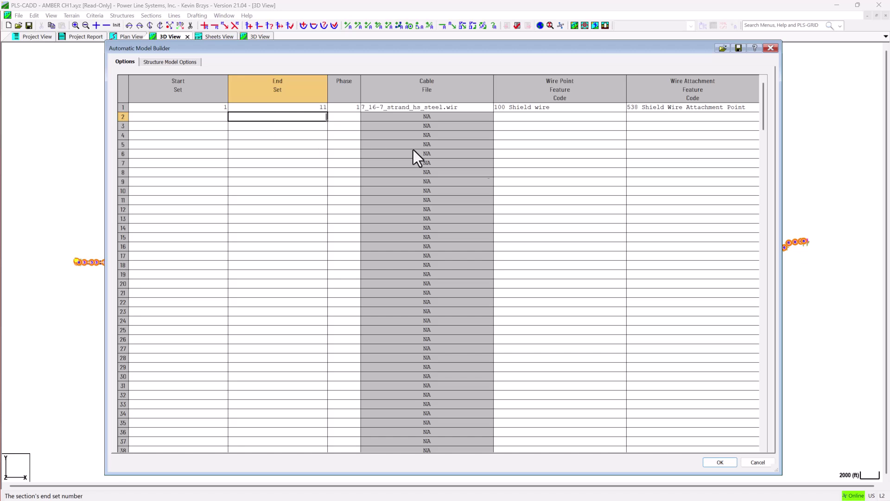
- Load the saved Automatic Model Builder ch11.rps settings and check shield row 2 spanning sets 2–12
{"action": "left_click", "coordinate": [720, 53]}
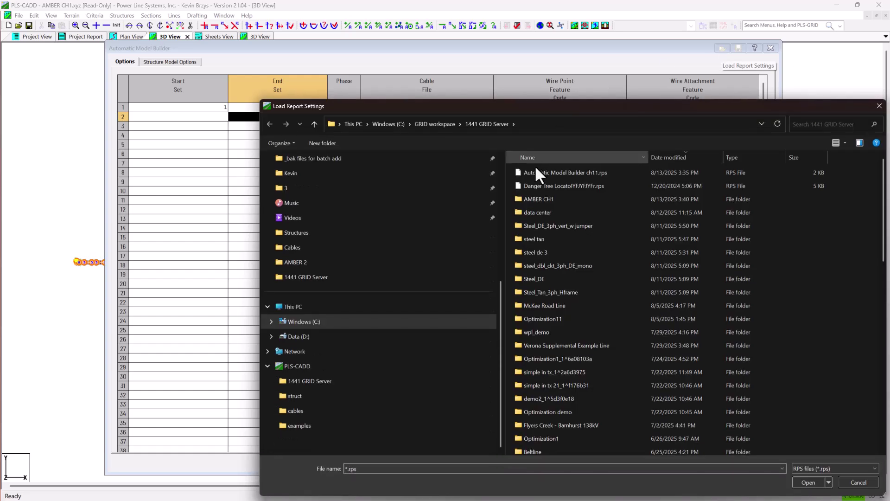
{"action": "double_click", "coordinate": [536, 172]}
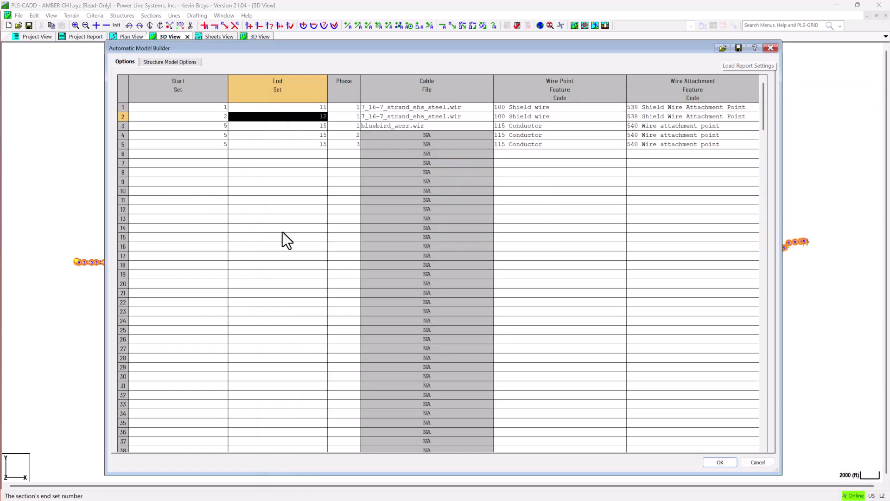
{"action": "left_click", "coordinate": [283, 231]}
{"action": "left_click", "coordinate": [216, 118]}
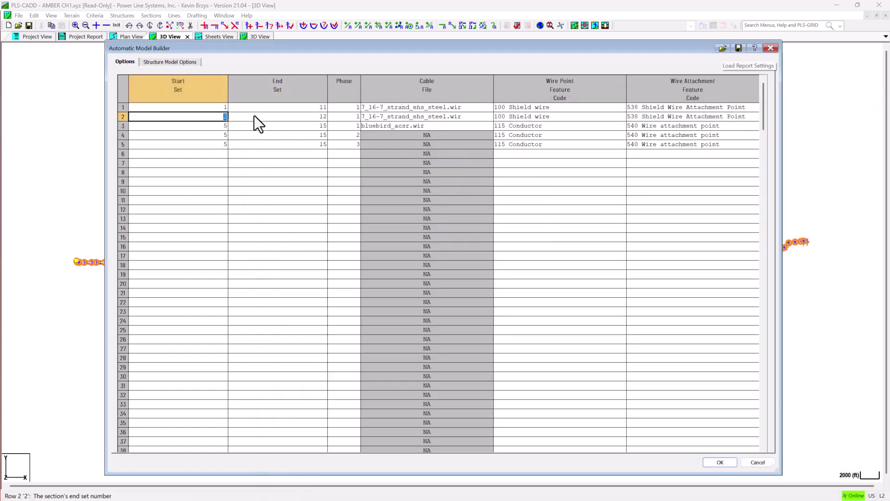
{"action": "left_click", "coordinate": [254, 115]}
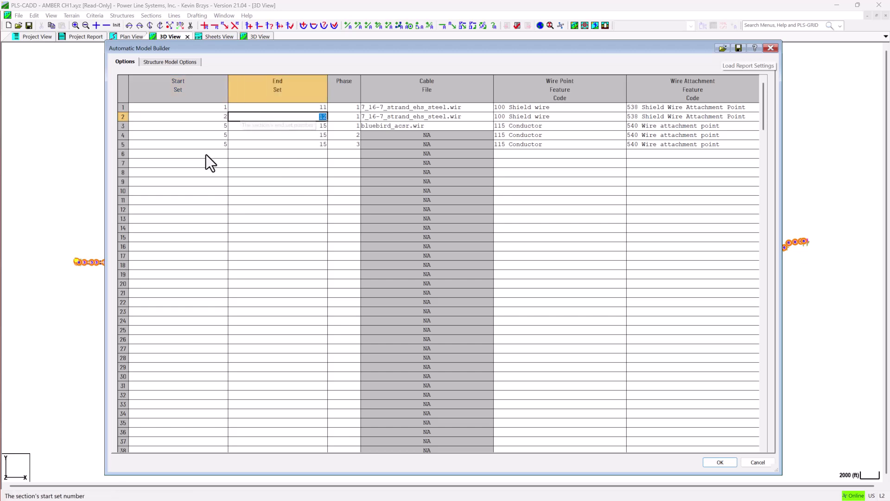
- Review conductor rows 3–5: sets 5–15, phases 1–3, cable file and feature codes
{"action": "left_click", "coordinate": [201, 130]}
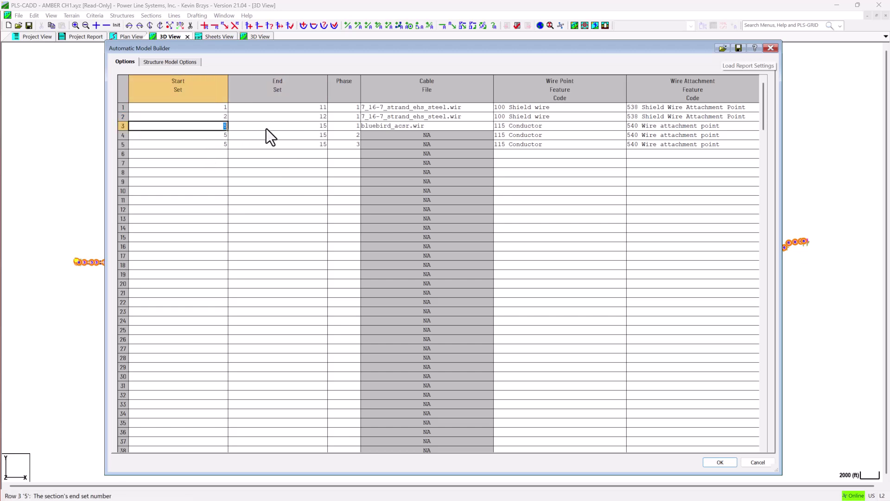
{"action": "left_click", "coordinate": [315, 127]}
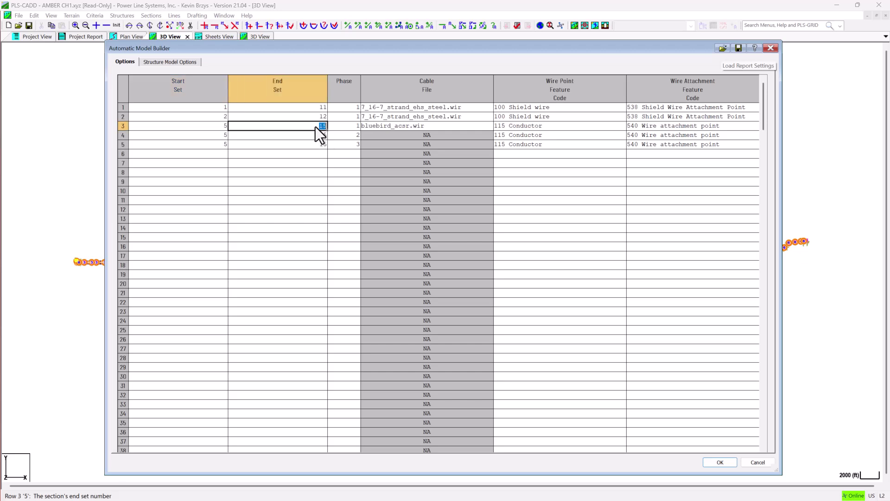
{"action": "left_click", "coordinate": [348, 124]}
{"action": "left_click", "coordinate": [350, 134]}
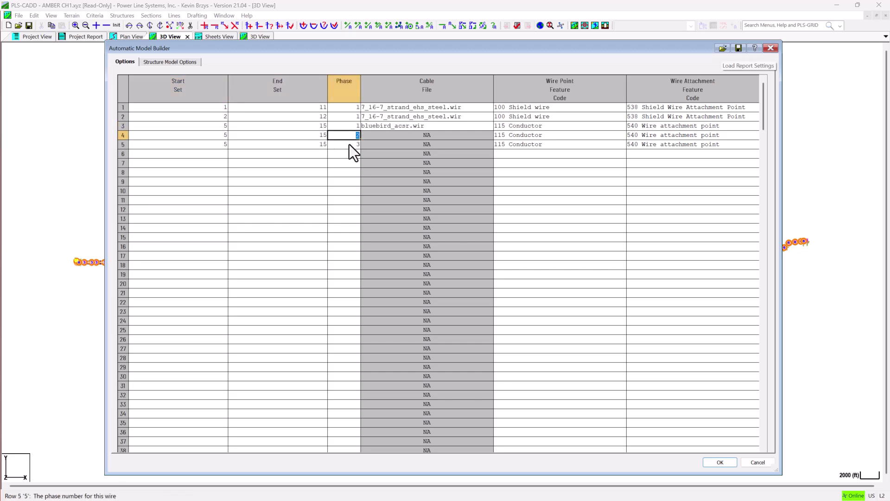
{"action": "left_click", "coordinate": [349, 144]}
{"action": "left_click", "coordinate": [397, 126]}
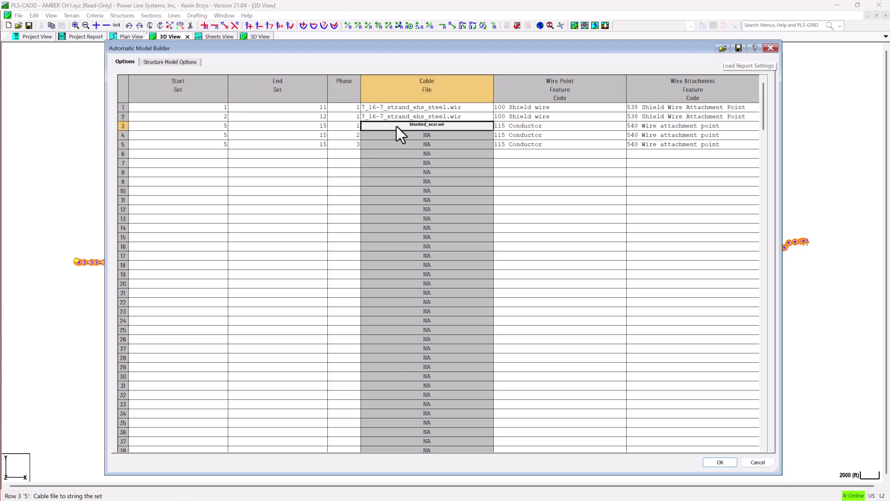
{"action": "left_click", "coordinate": [557, 126]}
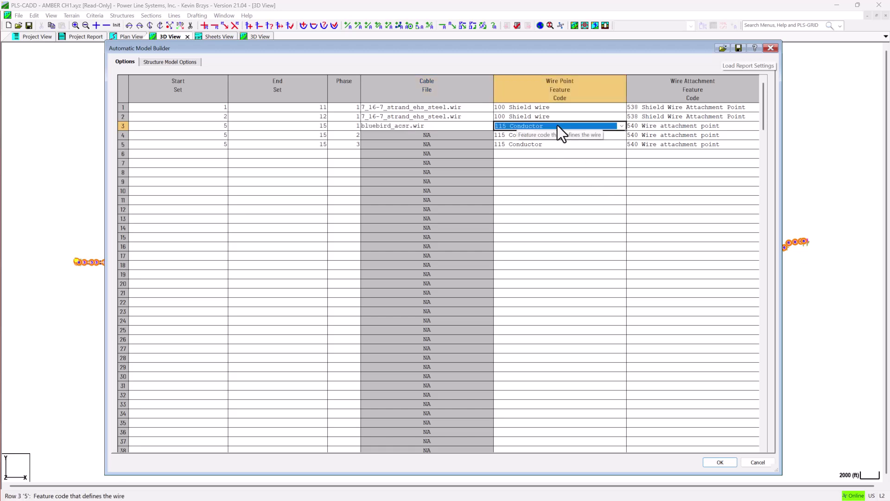
{"action": "left_click", "coordinate": [692, 127]}
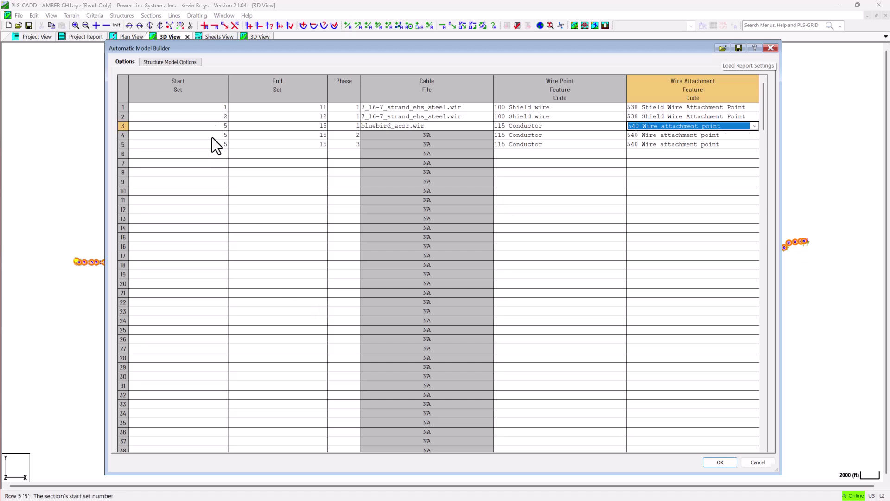
{"action": "left_click", "coordinate": [176, 62]}
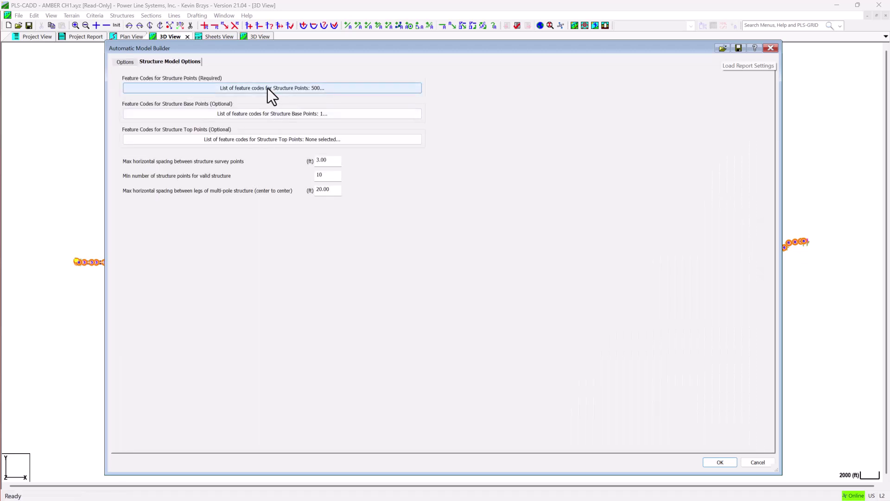
{"action": "left_click", "coordinate": [220, 89]}
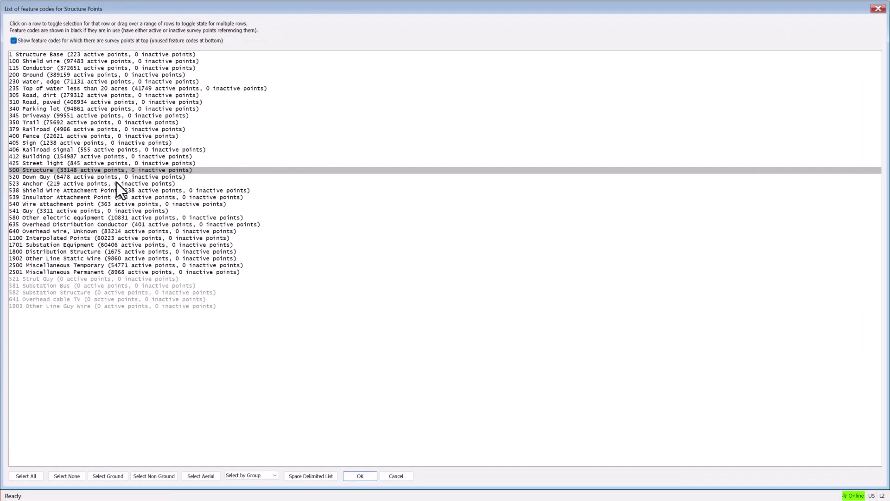
{"action": "left_click", "coordinate": [360, 476]}
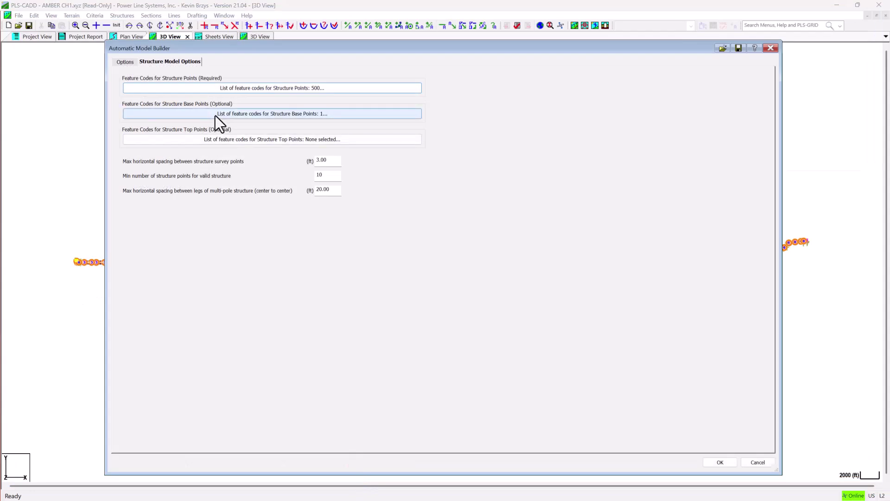
{"action": "left_click", "coordinate": [227, 116]}
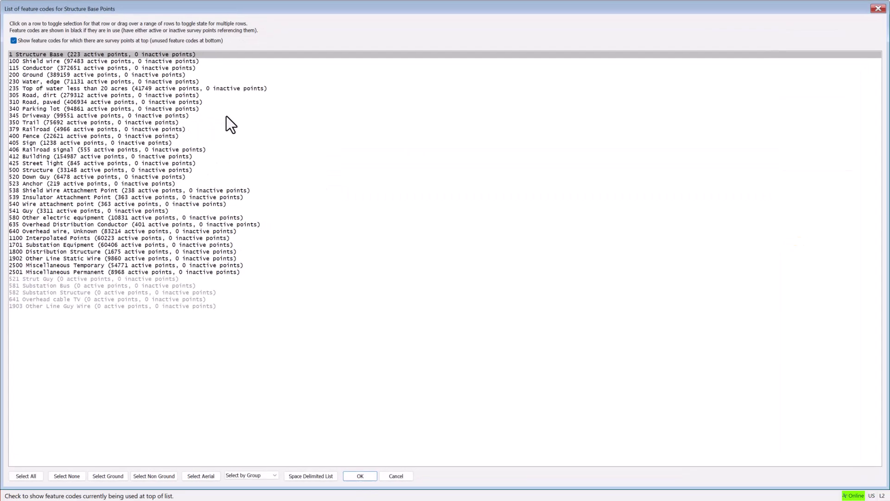
{"action": "left_click", "coordinate": [360, 476]}
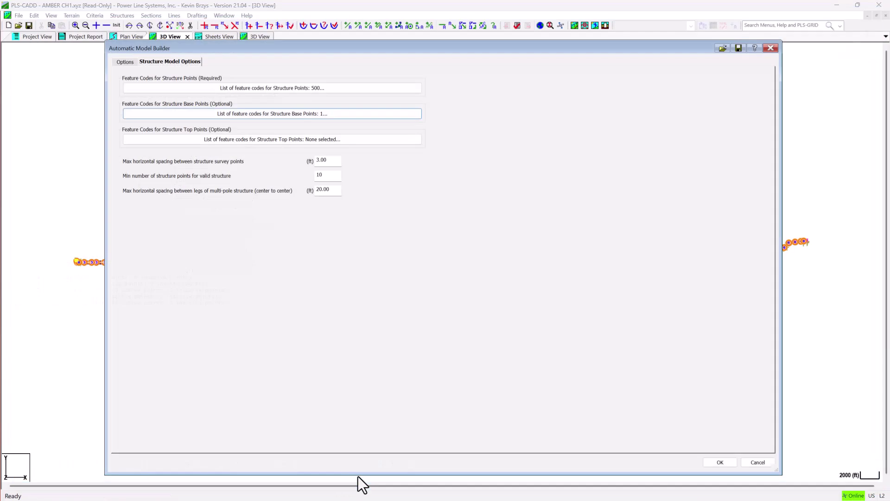
- Change Min number of structure points from 10 to 25 and run the automatic model build
{"action": "left_click", "coordinate": [334, 160]}
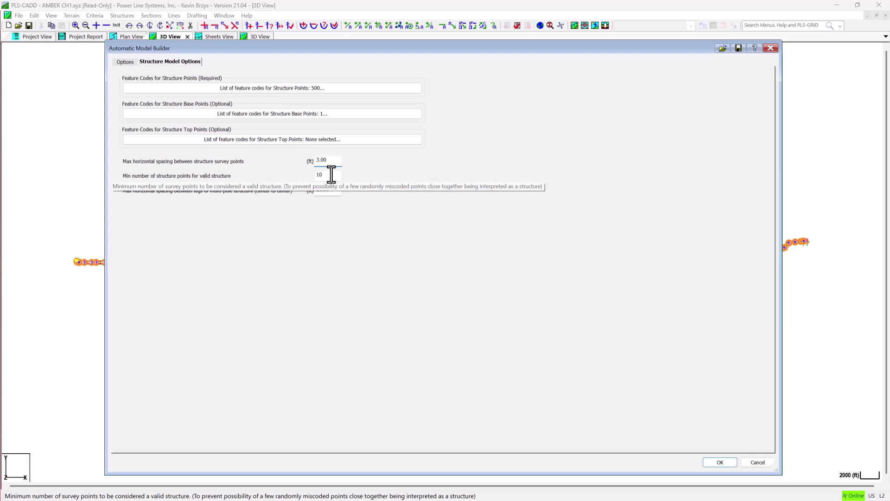
{"action": "left_click_drag", "start_coordinate": [331, 174], "coordinate": [293, 177]}
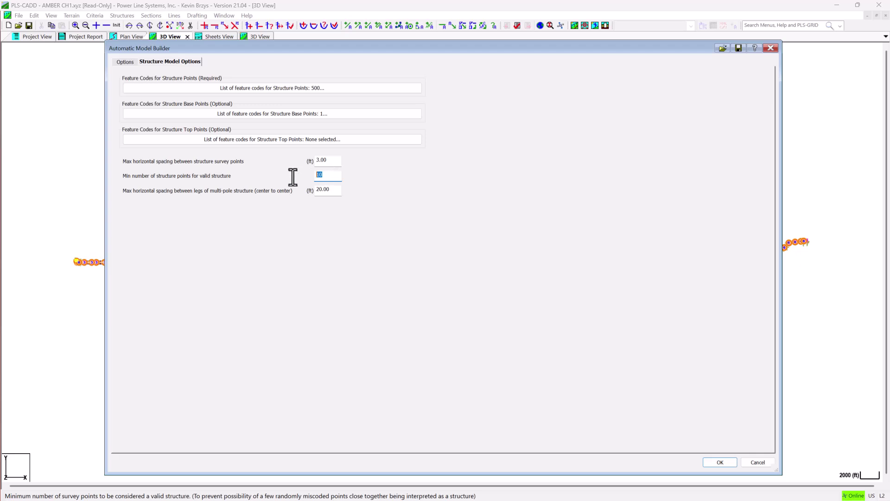
{"action": "type", "text": "25"}
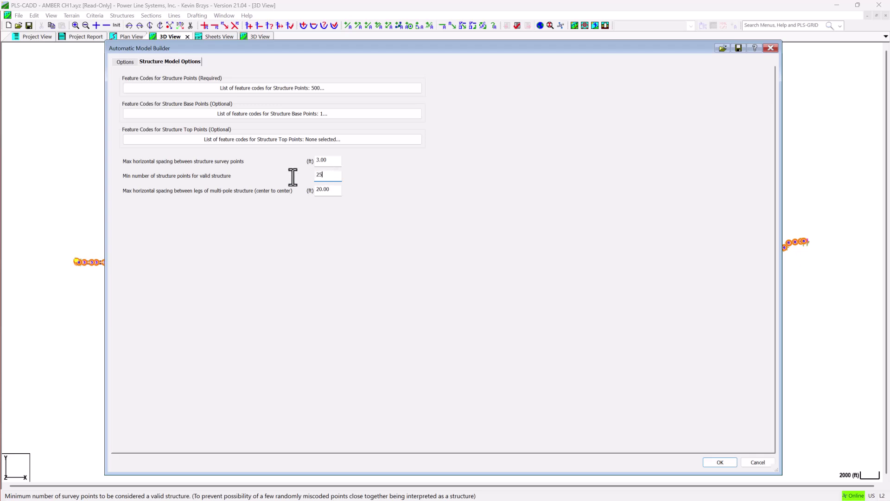
{"action": "left_click", "coordinate": [333, 190]}
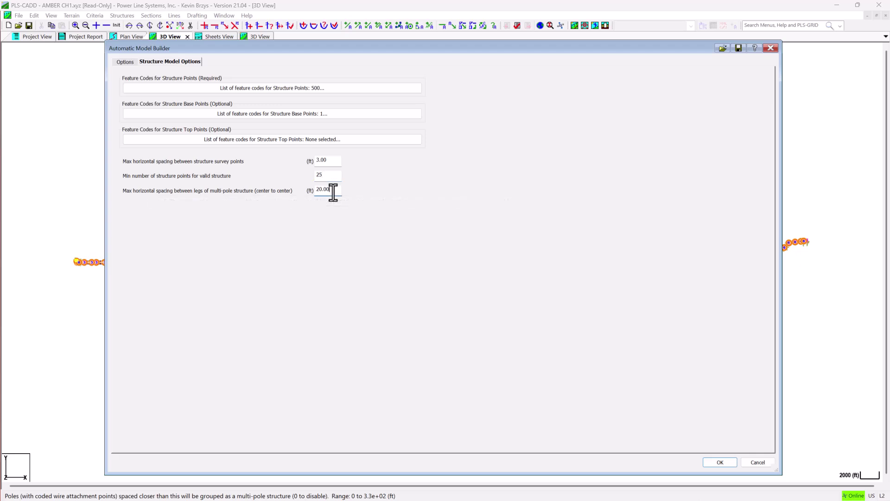
{"action": "left_click", "coordinate": [708, 461]}
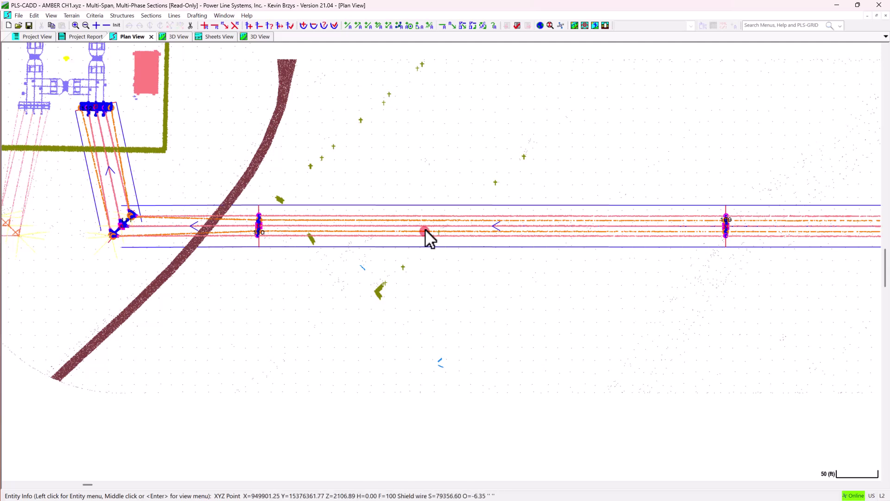
- Open a new Profile View of the line and zoom onto the first spans
{"action": "left_click", "coordinate": [226, 16]}
{"action": "mouse_move", "coordinate": [234, 31]}
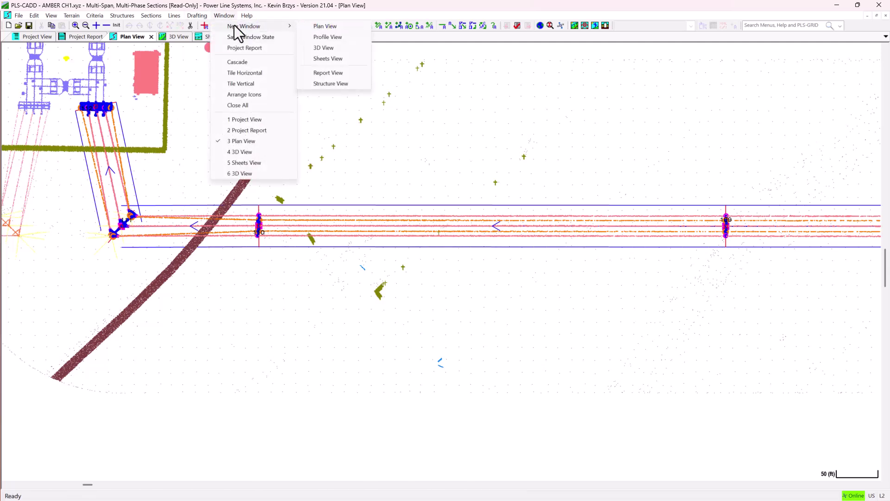
{"action": "left_click", "coordinate": [325, 39]}
{"action": "left_click", "coordinate": [76, 26]}
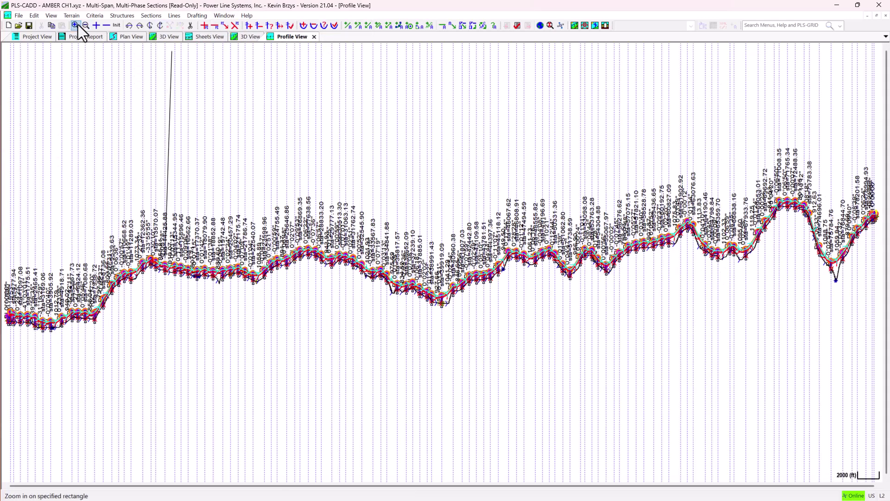
{"action": "left_click_drag", "start_coordinate": [70, 353], "coordinate": [6, 299]}
{"action": "scroll", "coordinate": [238, 163], "scroll_direction": "up", "scroll_amount": 4}
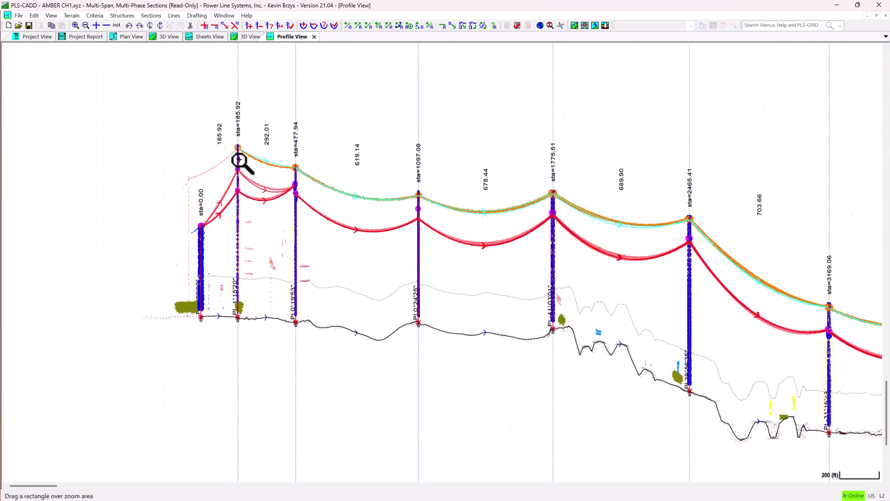
{"action": "scroll", "coordinate": [213, 204], "scroll_direction": "up", "scroll_amount": 2}
{"action": "scroll", "coordinate": [119, 245], "scroll_direction": "down", "scroll_amount": 2}
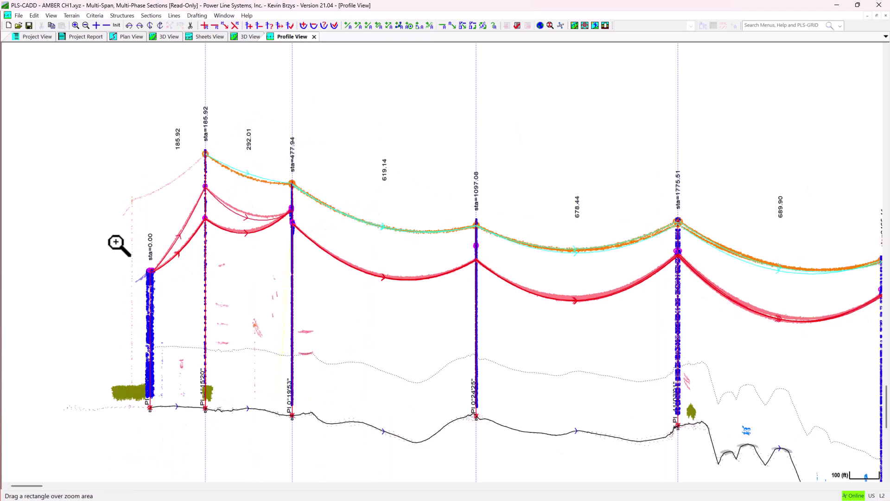
{"action": "key", "text": "Escape"}
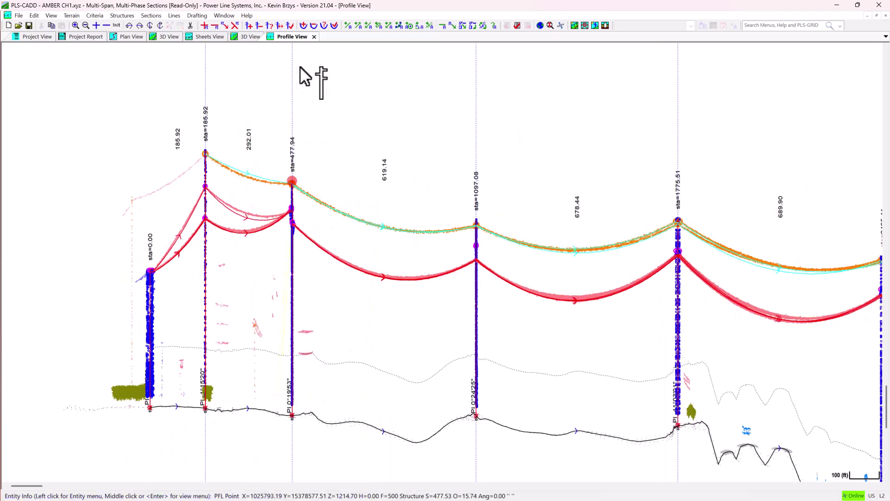
- Inspect the upper shield wire section's stringing properties and close them without changes
{"action": "left_click", "coordinate": [323, 26]}
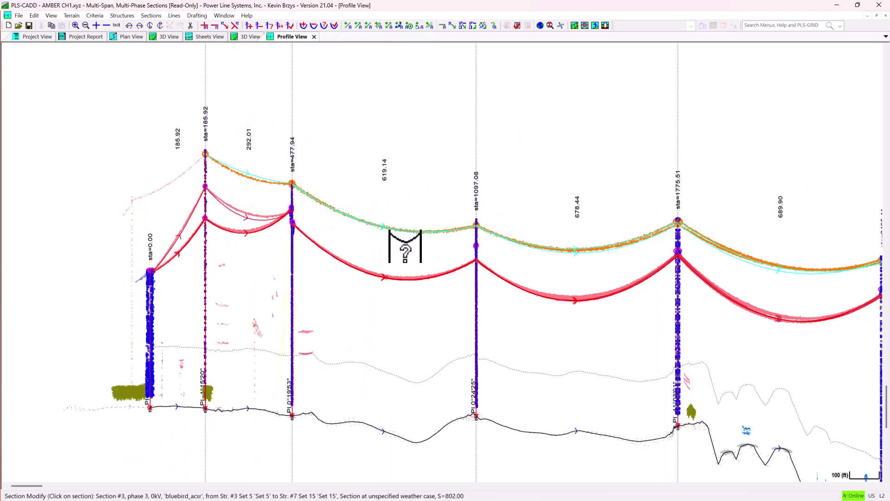
{"action": "left_click", "coordinate": [405, 231]}
{"action": "left_click", "coordinate": [51, 65]}
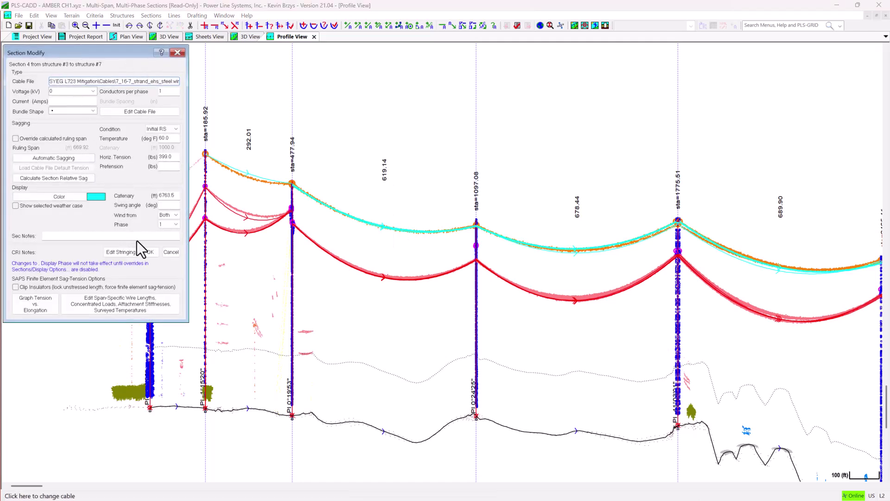
{"action": "left_click", "coordinate": [174, 253]}
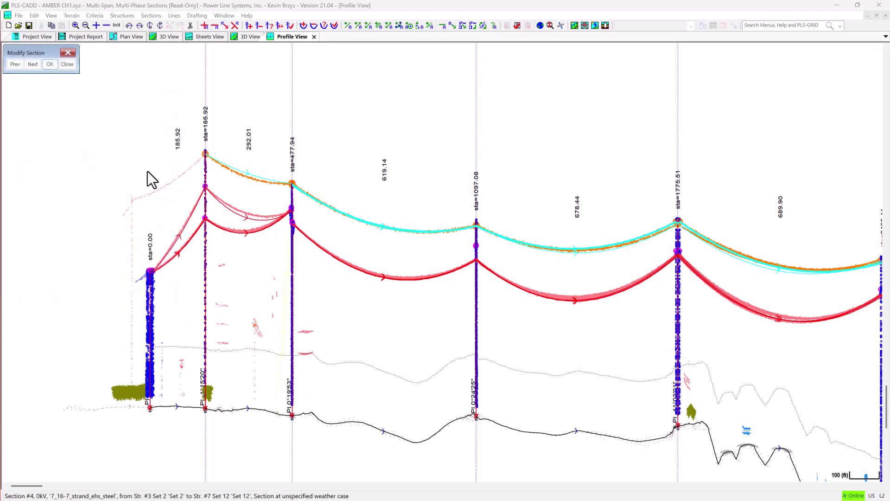
{"action": "left_click", "coordinate": [68, 65]}
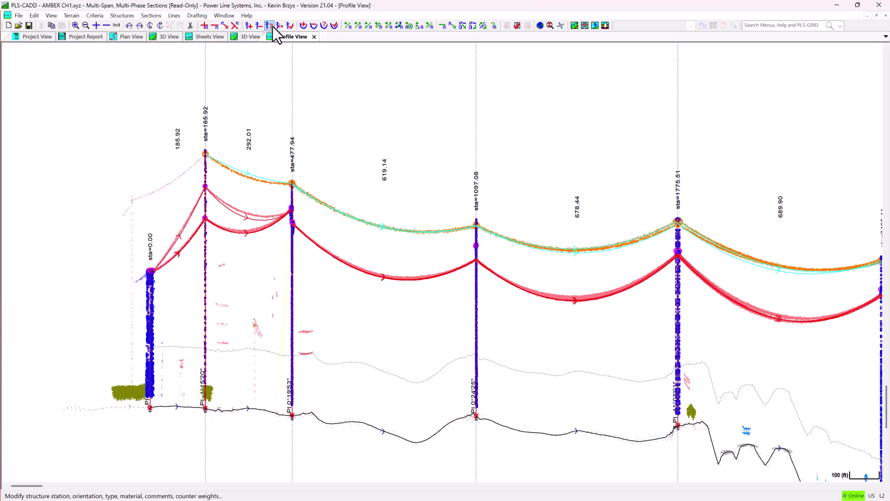
{"action": "left_click", "coordinate": [271, 26]}
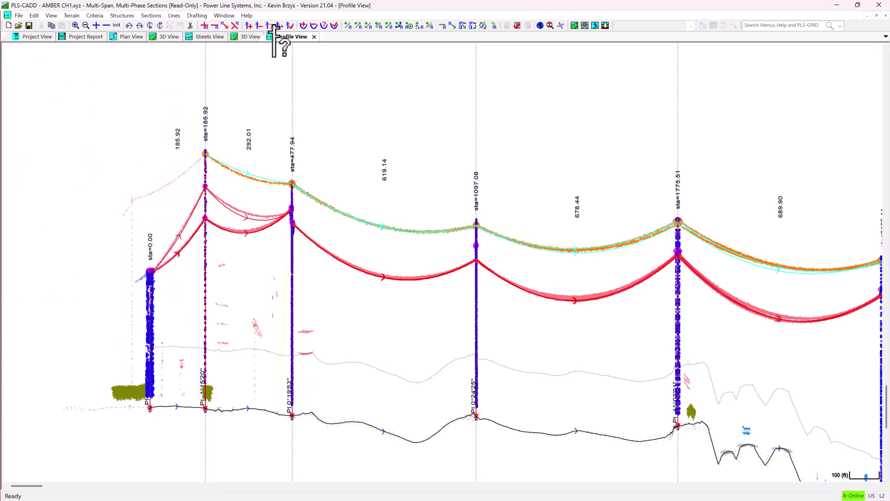
{"action": "left_click", "coordinate": [293, 232]}
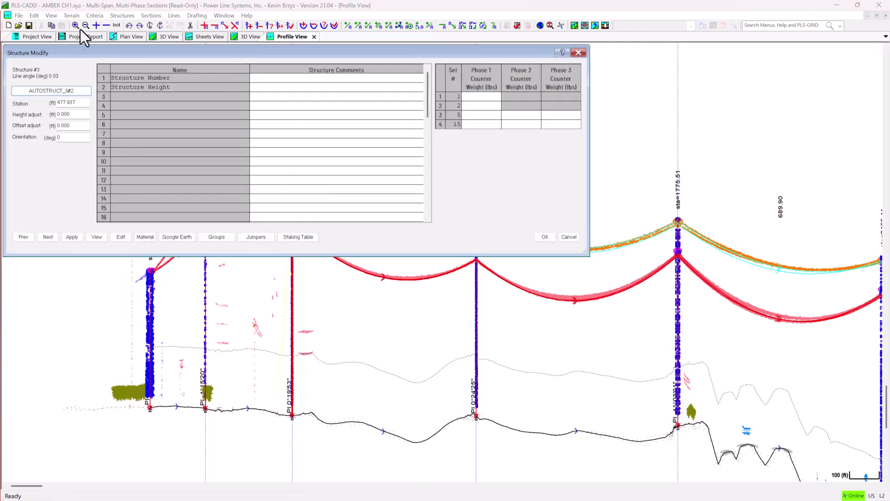
{"action": "left_click", "coordinate": [118, 237]}
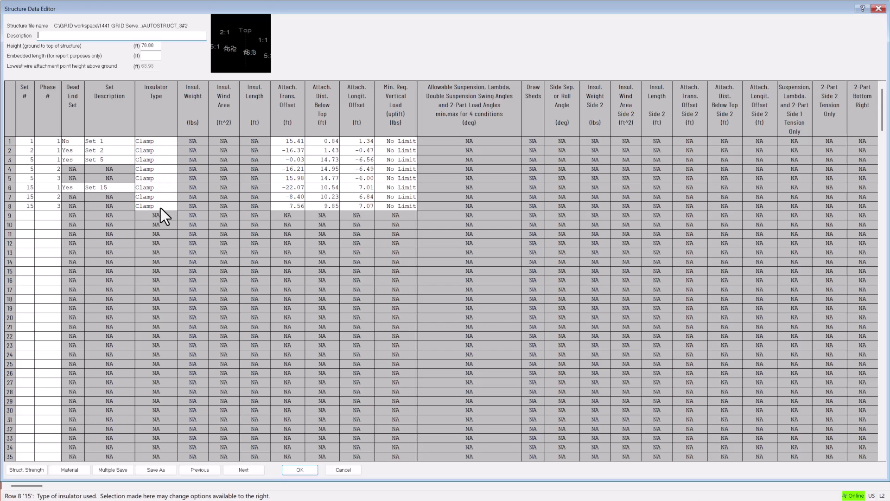
{"action": "left_click", "coordinate": [304, 471]}
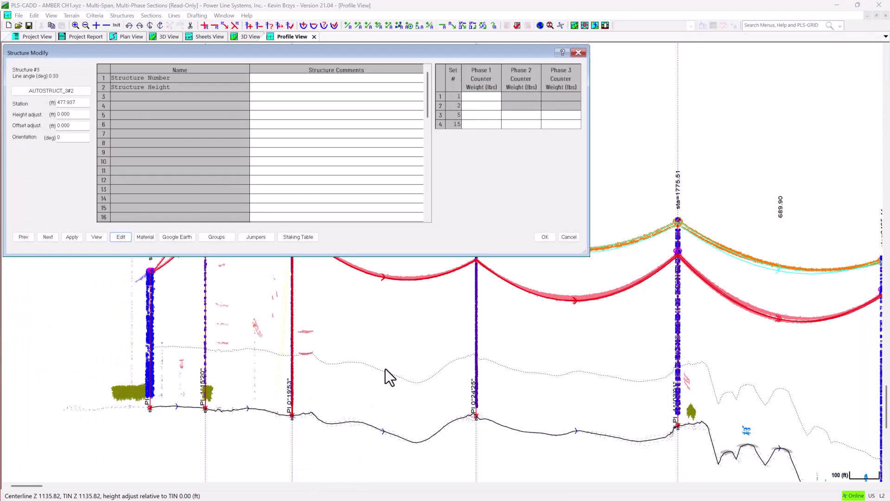
- Close structure 3's properties, return to the 3D view and orbit toward structures 2 and 3
{"action": "key", "text": "Return"}
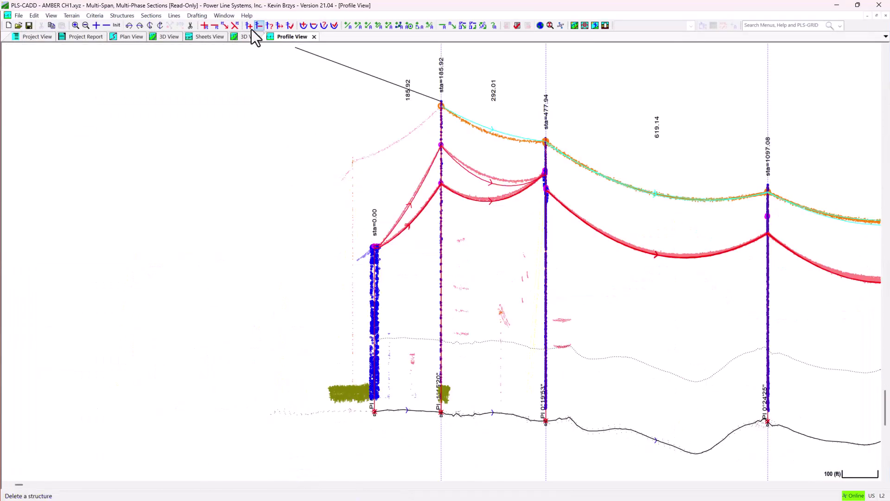
{"action": "left_click", "coordinate": [248, 37]}
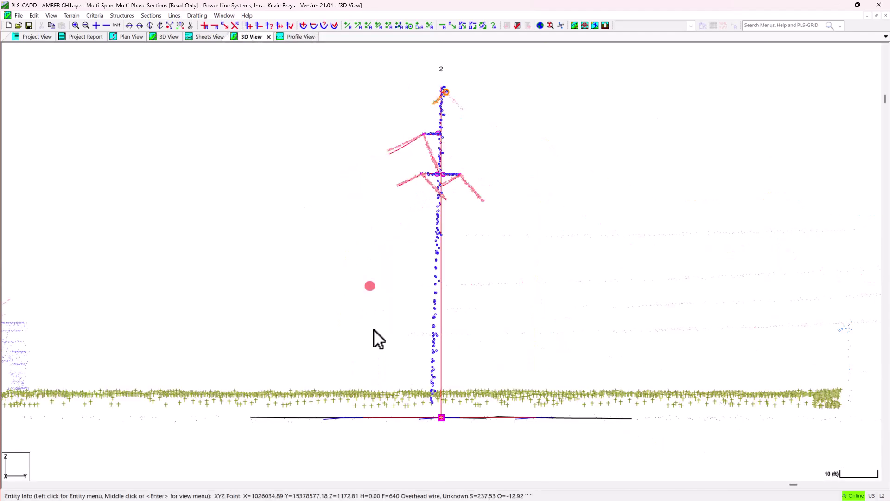
{"action": "left_click", "coordinate": [421, 324]}
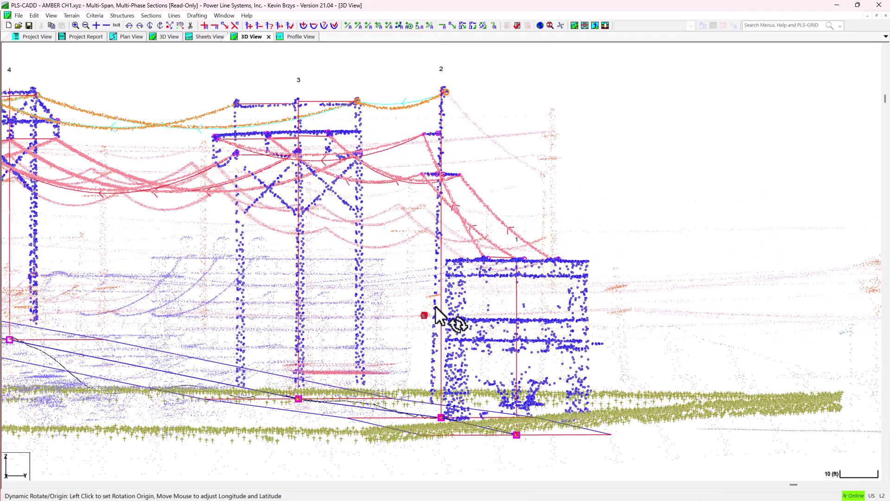
{"action": "left_click", "coordinate": [467, 315]}
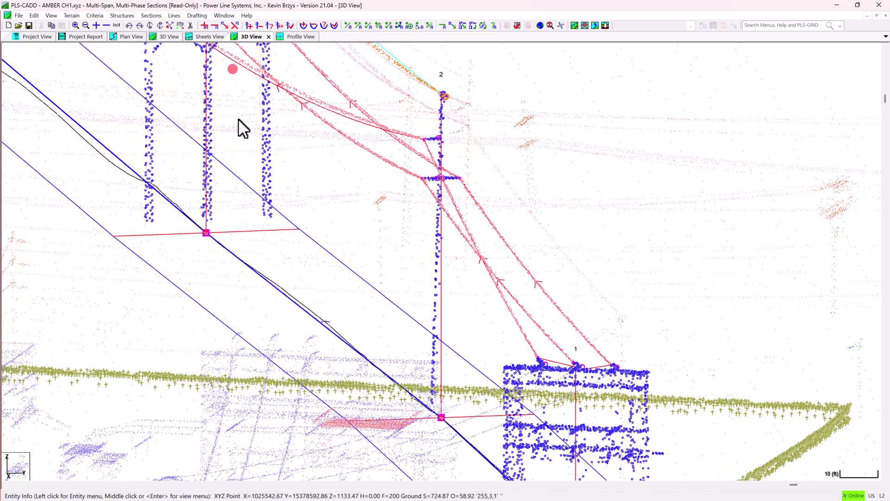
{"action": "scroll", "coordinate": [562, 390], "scroll_direction": "down", "scroll_amount": 2}
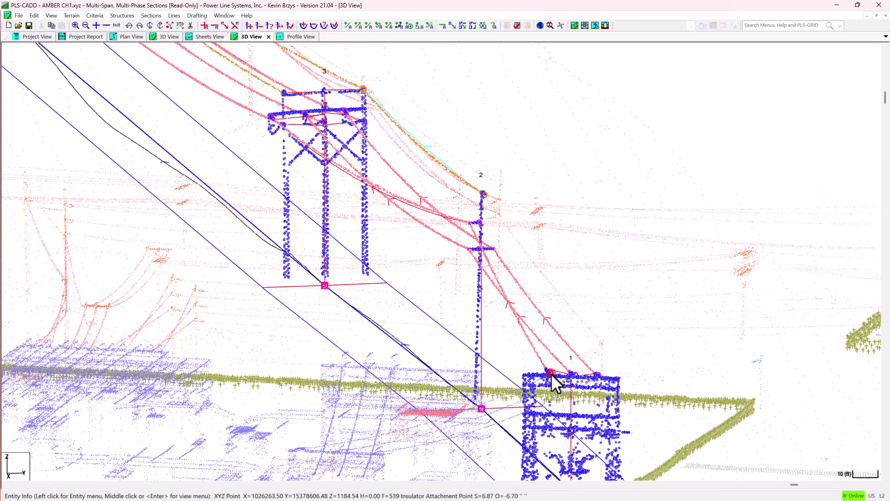
{"action": "middle_click", "coordinate": [558, 378]}
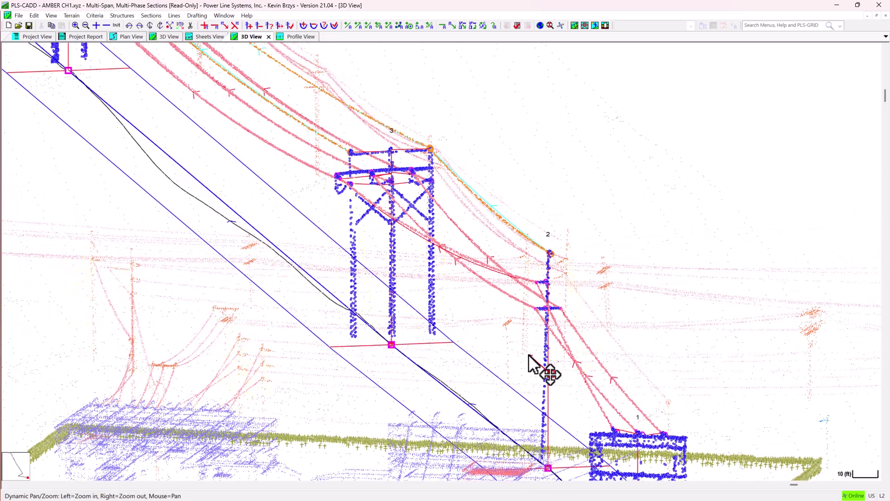
{"action": "middle_click", "coordinate": [528, 354]}
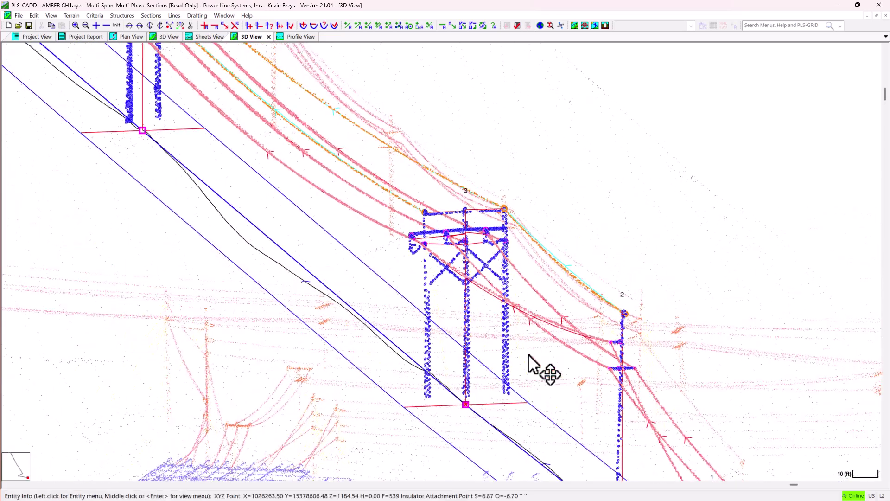
- Set Survey Data Display Options to 'Do not draw any symbols'
{"action": "left_click", "coordinate": [72, 16]}
{"action": "left_click", "coordinate": [98, 85]}
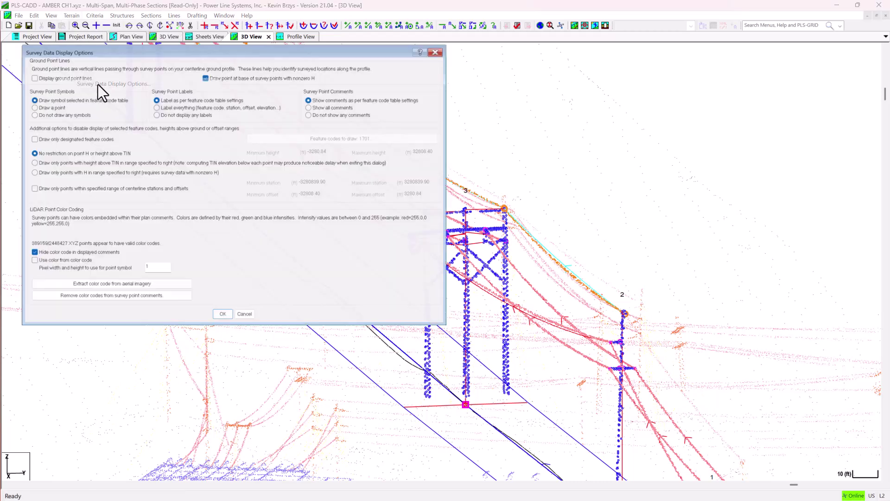
{"action": "left_click", "coordinate": [67, 109]}
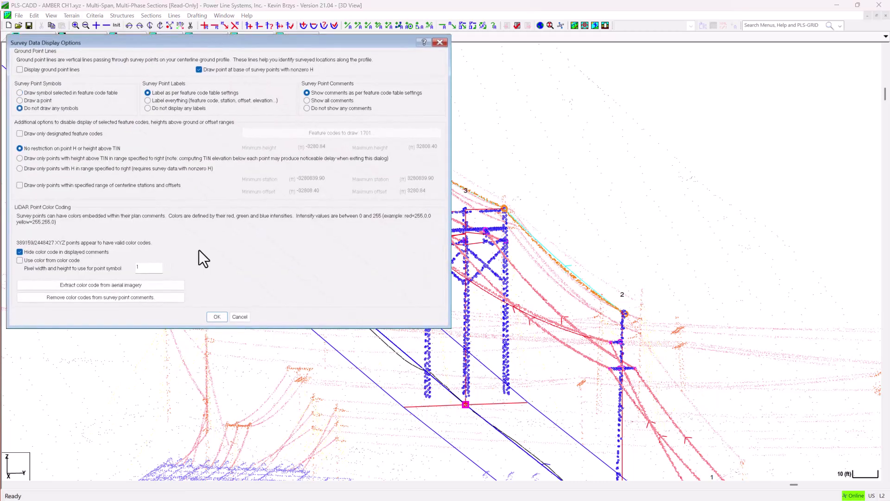
{"action": "left_click", "coordinate": [216, 317]}
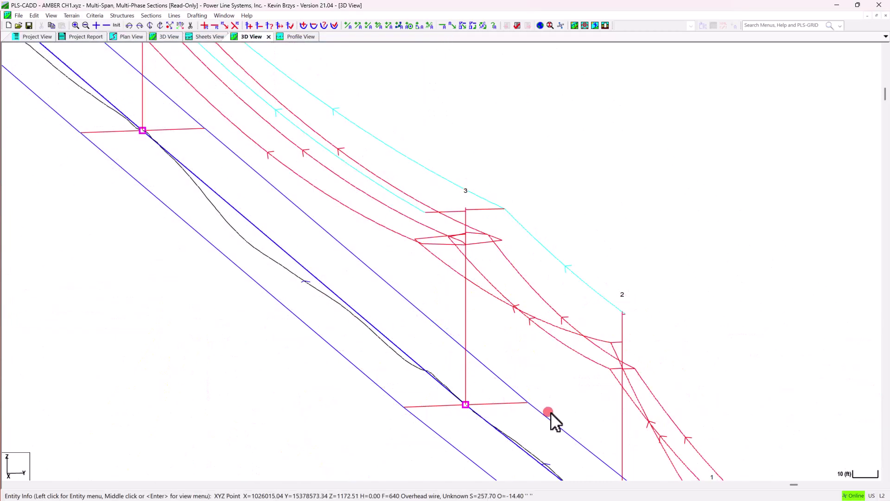
- Pan to structures 4 and 5 and inspect the red conductor section without changes
{"action": "middle_click", "coordinate": [534, 412]}
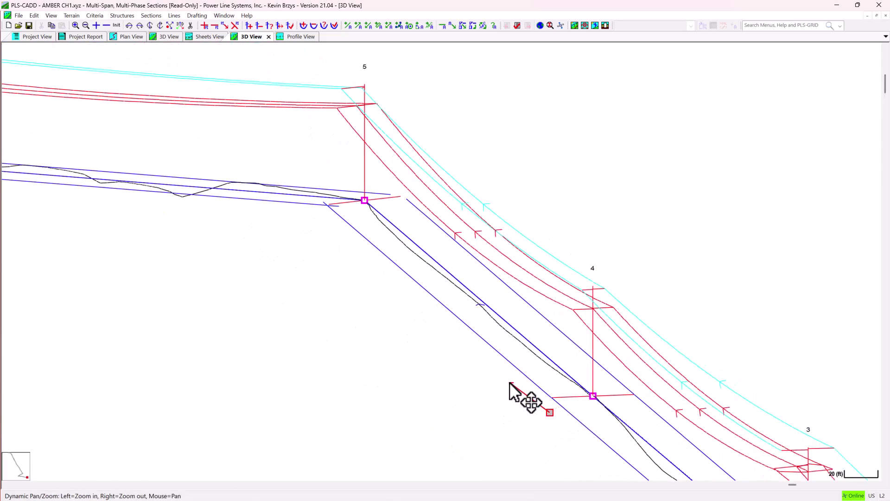
{"action": "middle_click", "coordinate": [510, 382]}
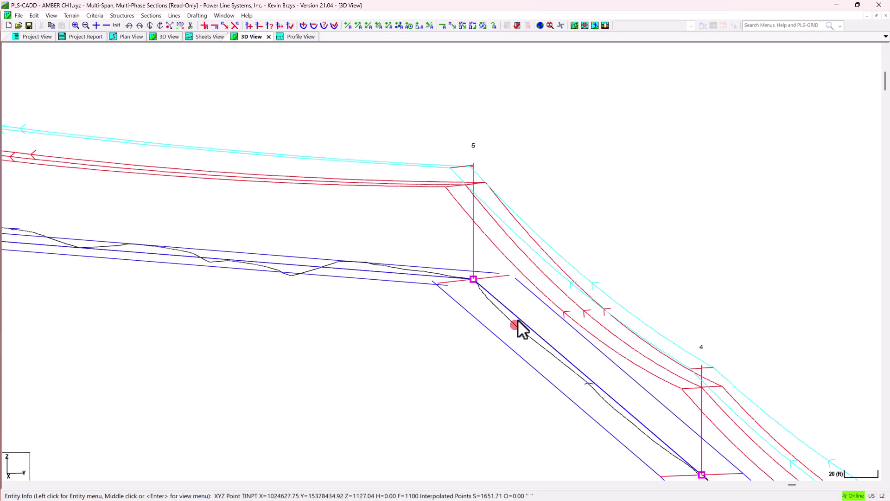
{"action": "scroll", "coordinate": [518, 321], "scroll_direction": "down", "scroll_amount": 1}
{"action": "scroll", "coordinate": [517, 321], "scroll_direction": "down", "scroll_amount": 1}
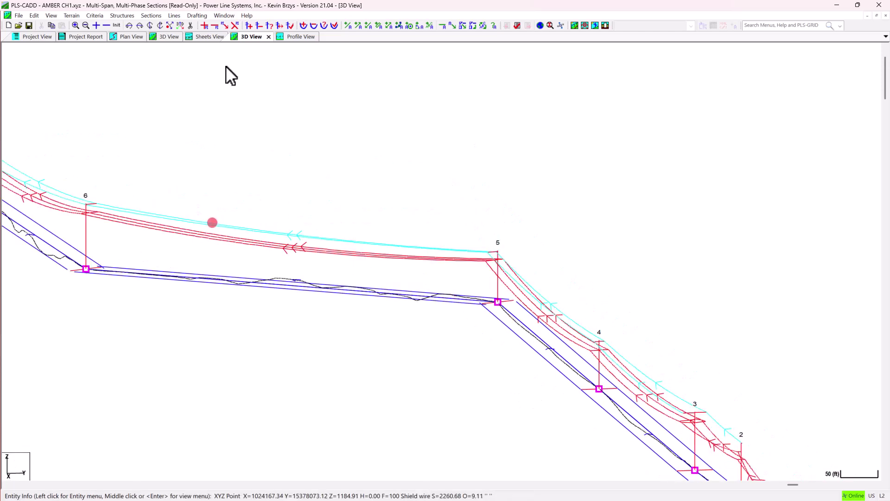
{"action": "left_click", "coordinate": [325, 27]}
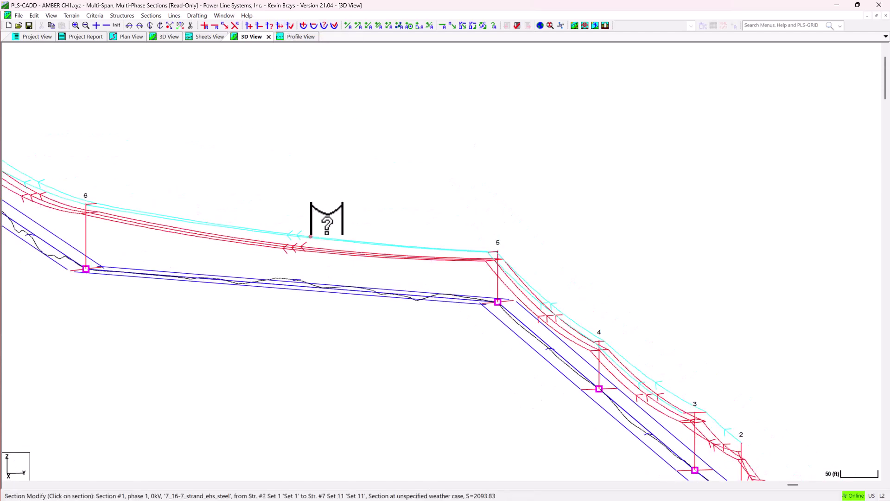
{"action": "left_click", "coordinate": [323, 252]}
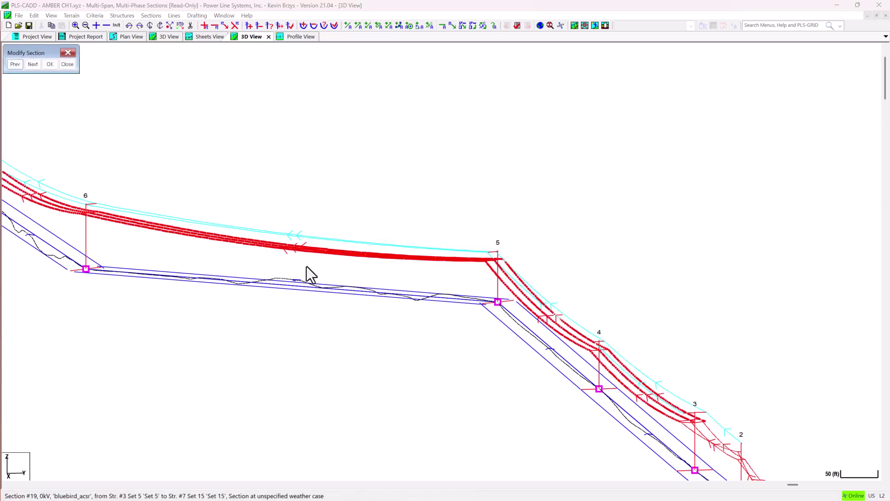
{"action": "left_click", "coordinate": [67, 65]}
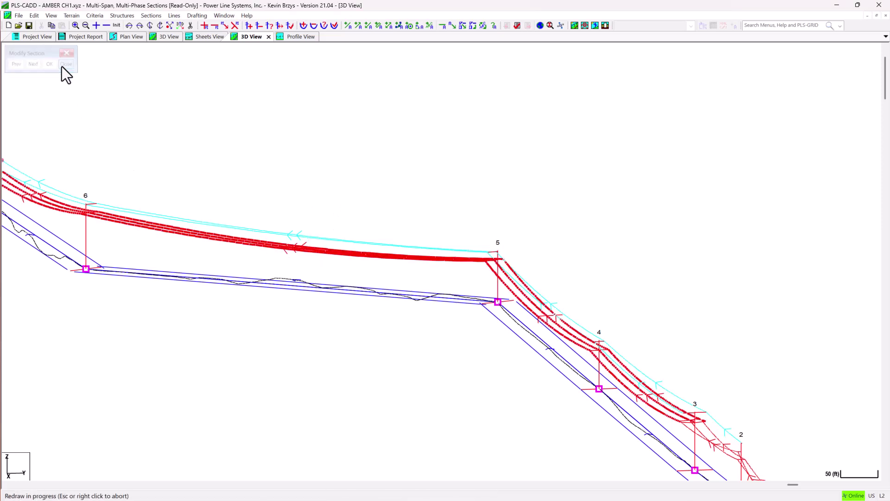
{"action": "left_click", "coordinate": [123, 16]}
- Open the Staking Table and scroll through its rows and columns down to structure 112
{"action": "left_click", "coordinate": [132, 93]}
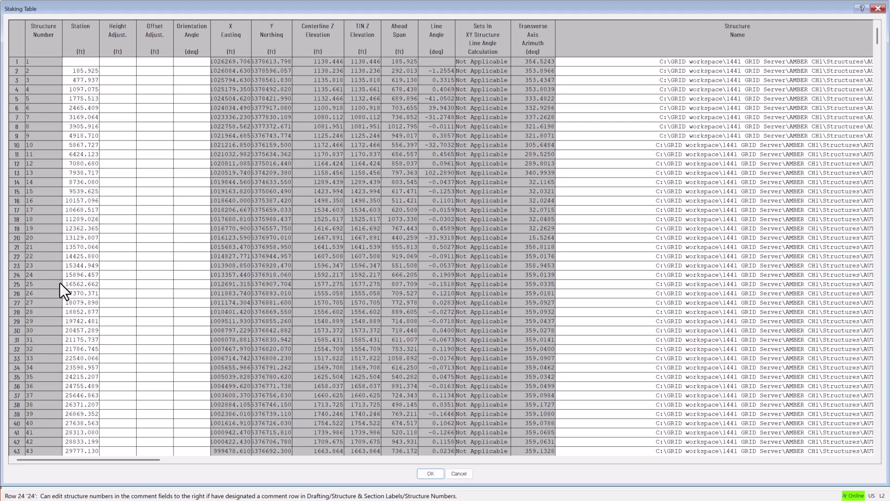
{"action": "scroll", "coordinate": [62, 322], "scroll_direction": "down", "scroll_amount": 4}
{"action": "scroll", "coordinate": [61, 329], "scroll_direction": "down", "scroll_amount": 1}
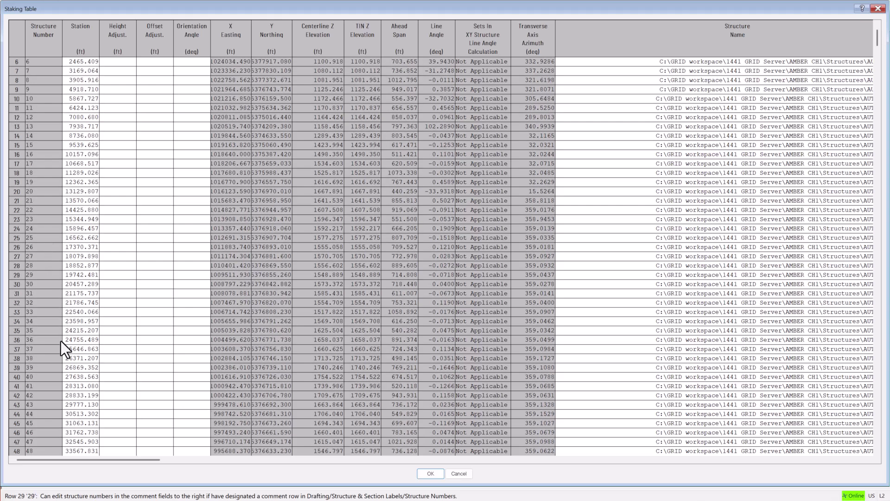
{"action": "left_click_drag", "start_coordinate": [77, 461], "coordinate": [127, 461]}
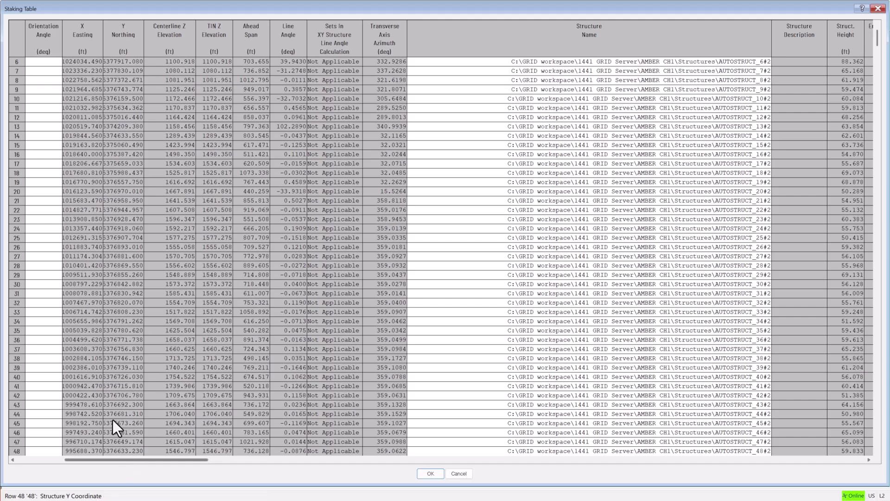
{"action": "scroll", "coordinate": [230, 385], "scroll_direction": "down", "scroll_amount": 1}
{"action": "scroll", "coordinate": [721, 379], "scroll_direction": "down", "scroll_amount": 6}
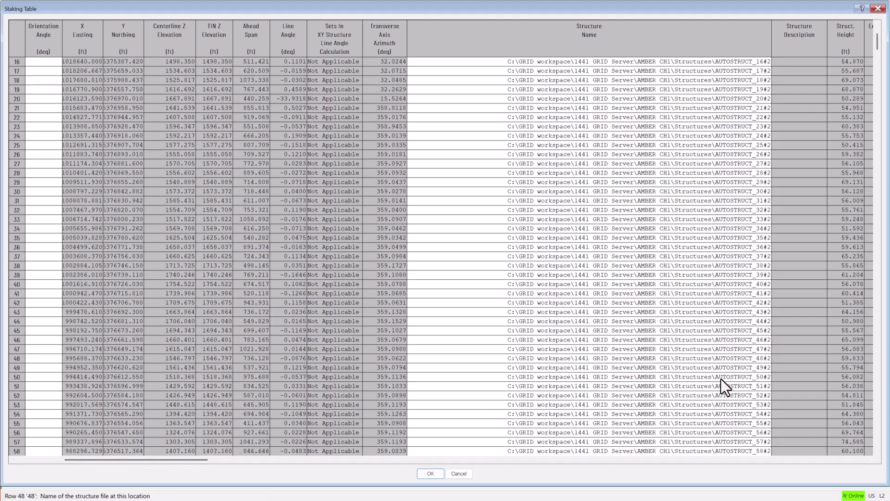
{"action": "scroll", "coordinate": [721, 379], "scroll_direction": "down", "scroll_amount": 11}
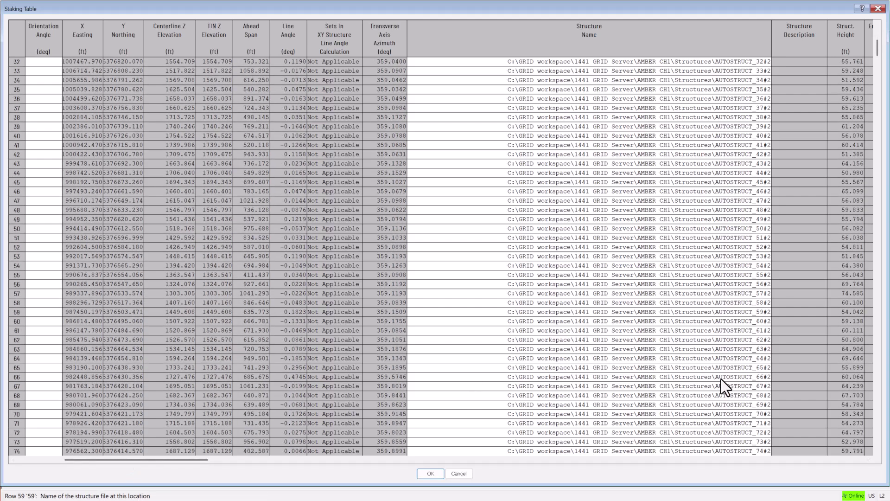
{"action": "scroll", "coordinate": [721, 379], "scroll_direction": "down", "scroll_amount": 6}
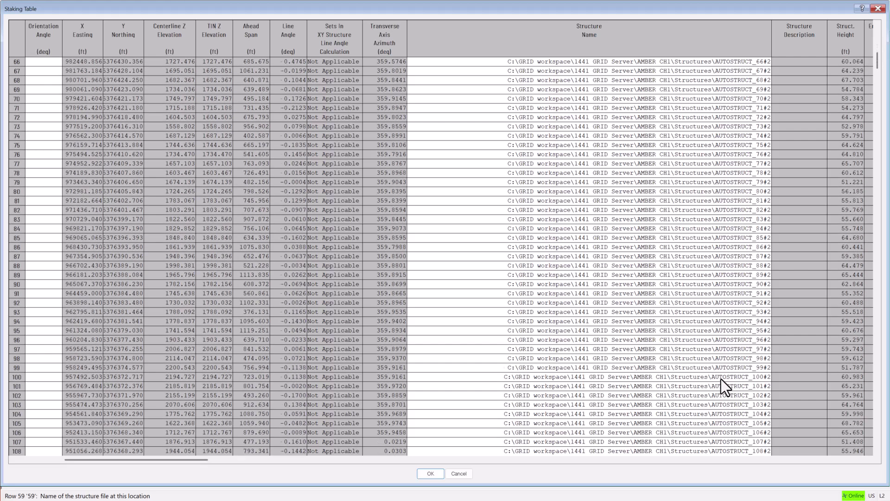
{"action": "left_click_drag", "start_coordinate": [196, 461], "coordinate": [85, 457]}
{"action": "left_click", "coordinate": [52, 405]}
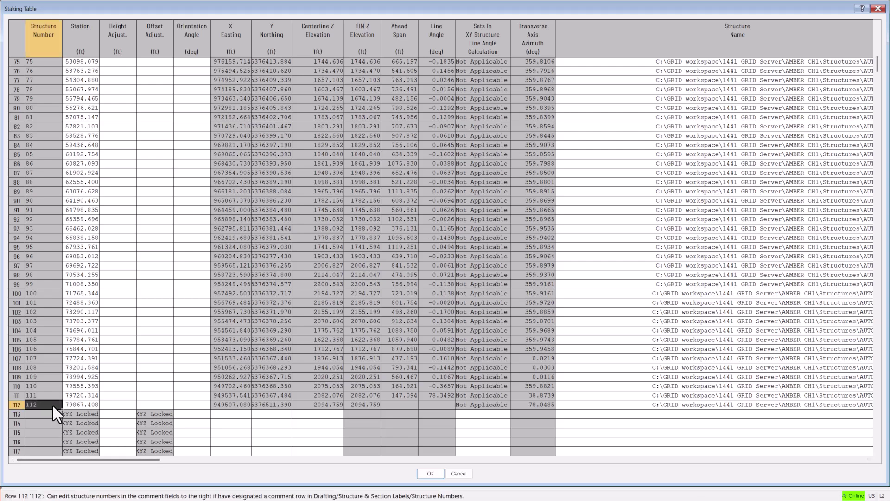
- Close the Staking Table, open the Section Table and enter 115 kV for section 18
{"action": "left_click", "coordinate": [424, 473]}
{"action": "left_click", "coordinate": [148, 15]}
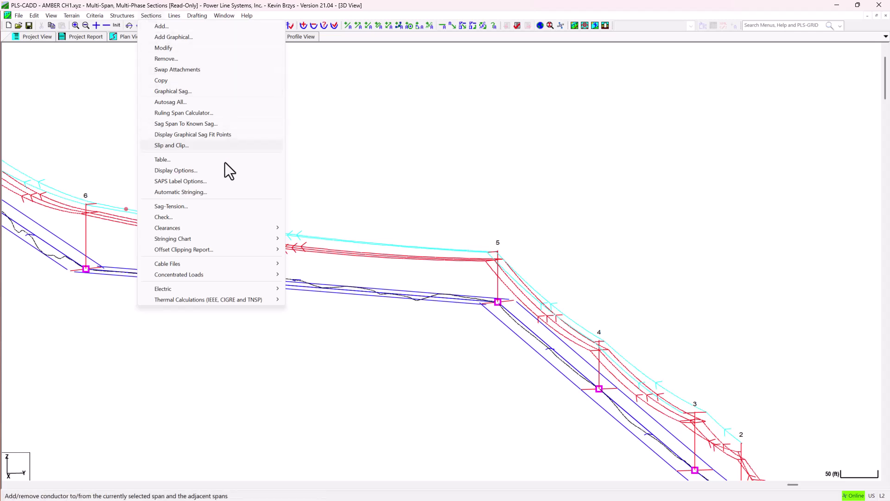
{"action": "left_click", "coordinate": [167, 160]}
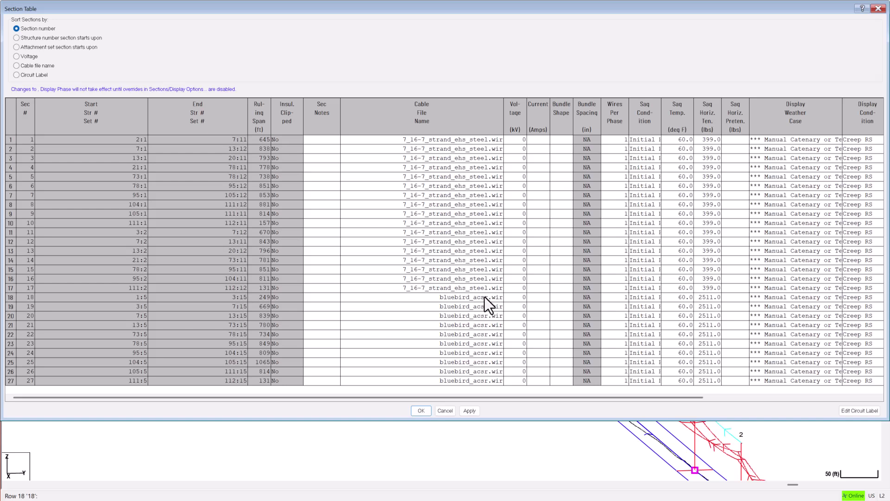
{"action": "left_click", "coordinate": [513, 297]}
{"action": "type", "text": "115"}
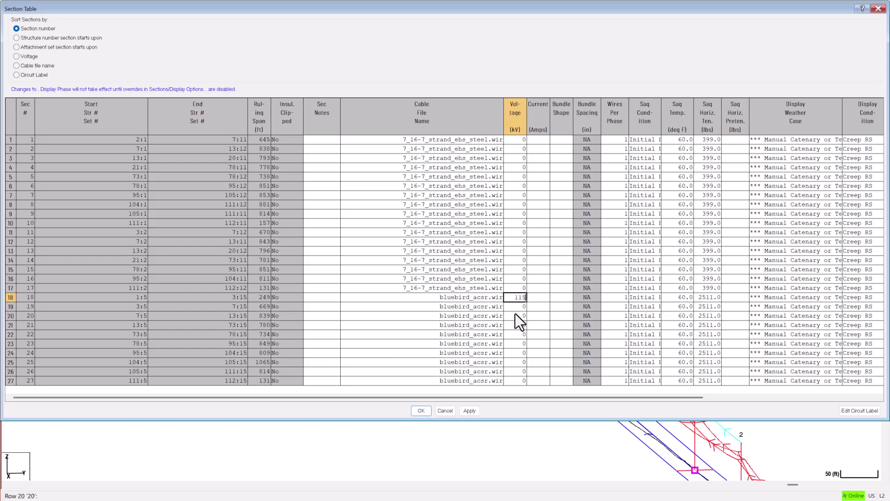
- Copy the 115 kV voltage and fill it into sections 19 through 27
{"action": "double_click", "coordinate": [515, 298]}
{"action": "right_click", "coordinate": [515, 298]}
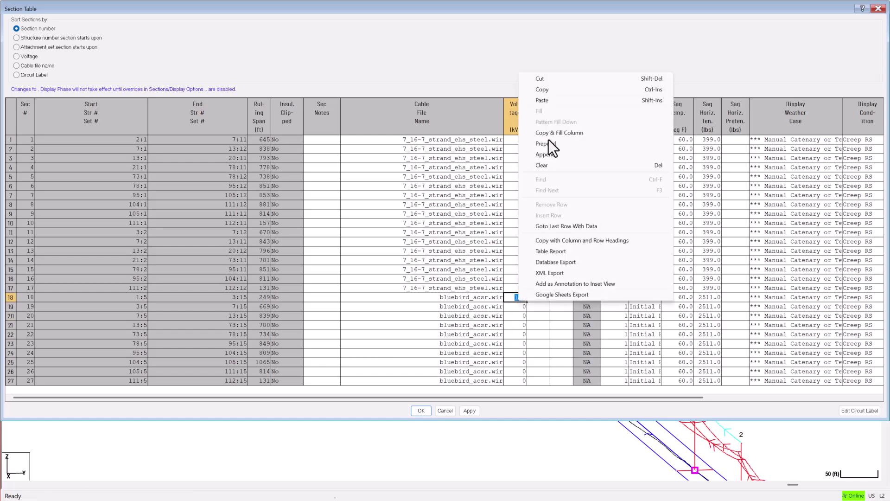
{"action": "left_click", "coordinate": [543, 90]}
{"action": "left_click_drag", "start_coordinate": [511, 306], "coordinate": [513, 388]}
{"action": "right_click", "coordinate": [514, 389]}
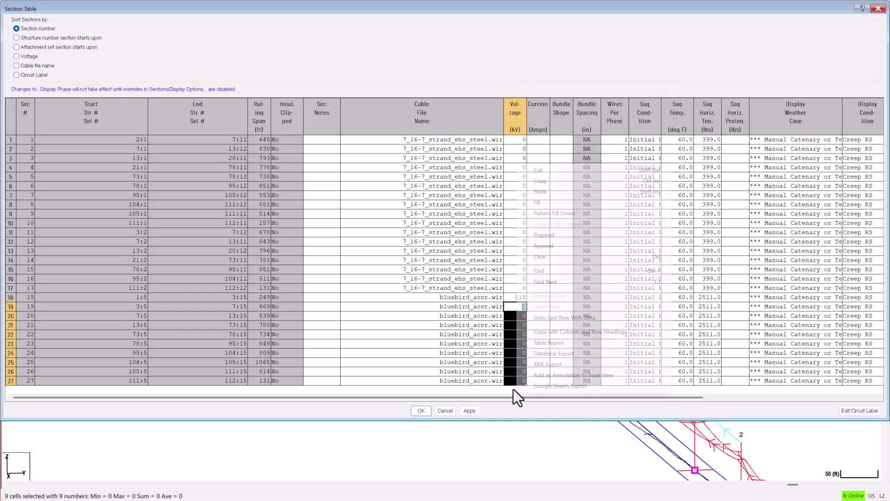
{"action": "left_click", "coordinate": [542, 203]}
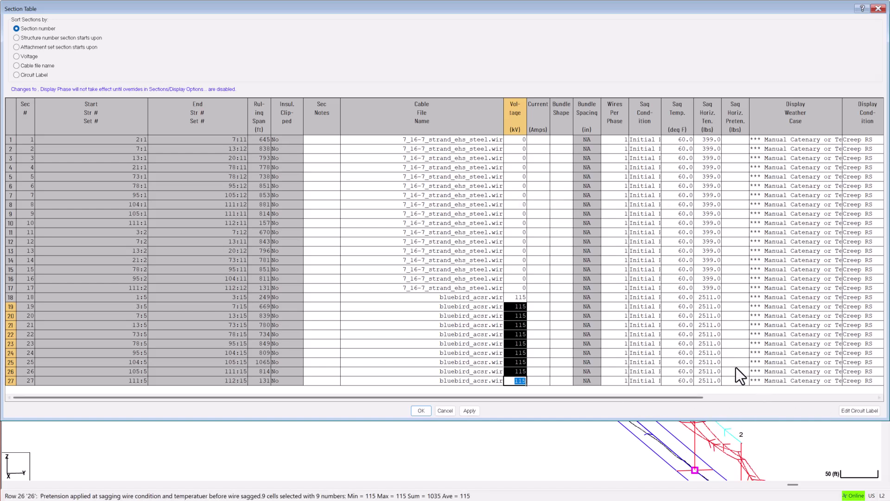
- Inspect the sag tension of sections 20–21 and section 14's display weather case
{"action": "left_click", "coordinate": [712, 324]}
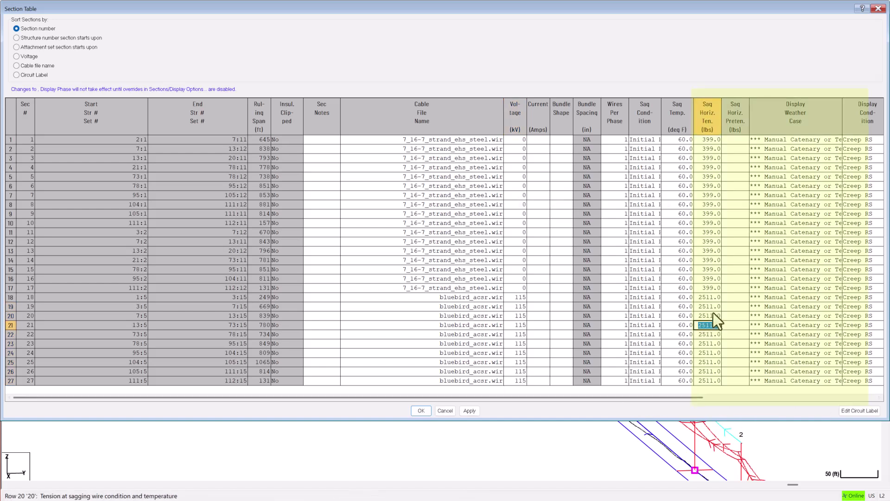
{"action": "left_click", "coordinate": [713, 312]}
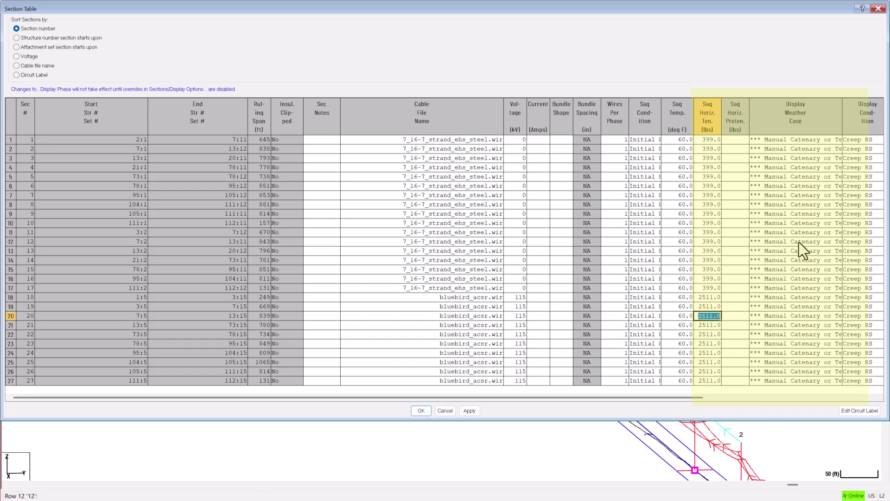
{"action": "left_click", "coordinate": [793, 260]}
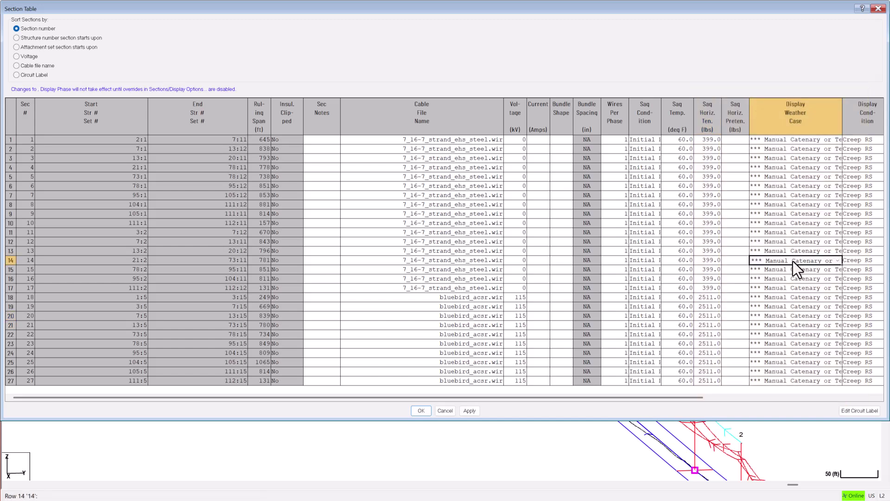
- Accept the Section Table with its 115 kV voltages and return to the 3D view of the line
{"action": "left_click", "coordinate": [421, 410]}
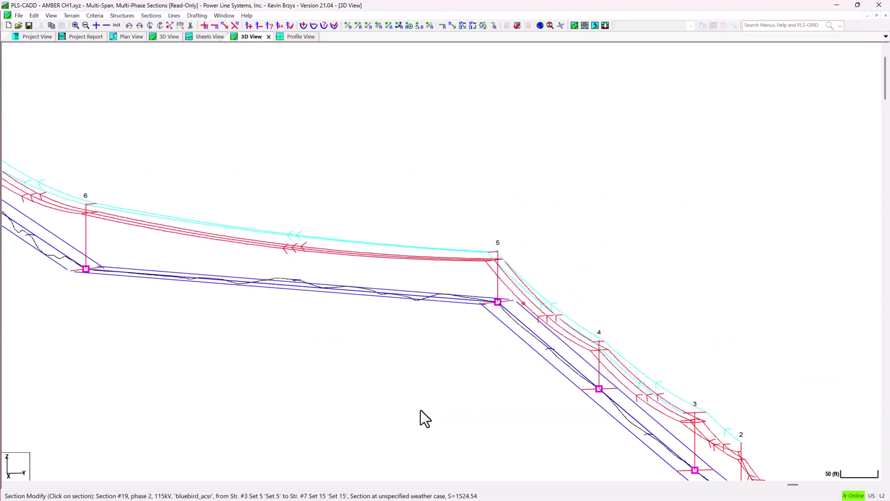